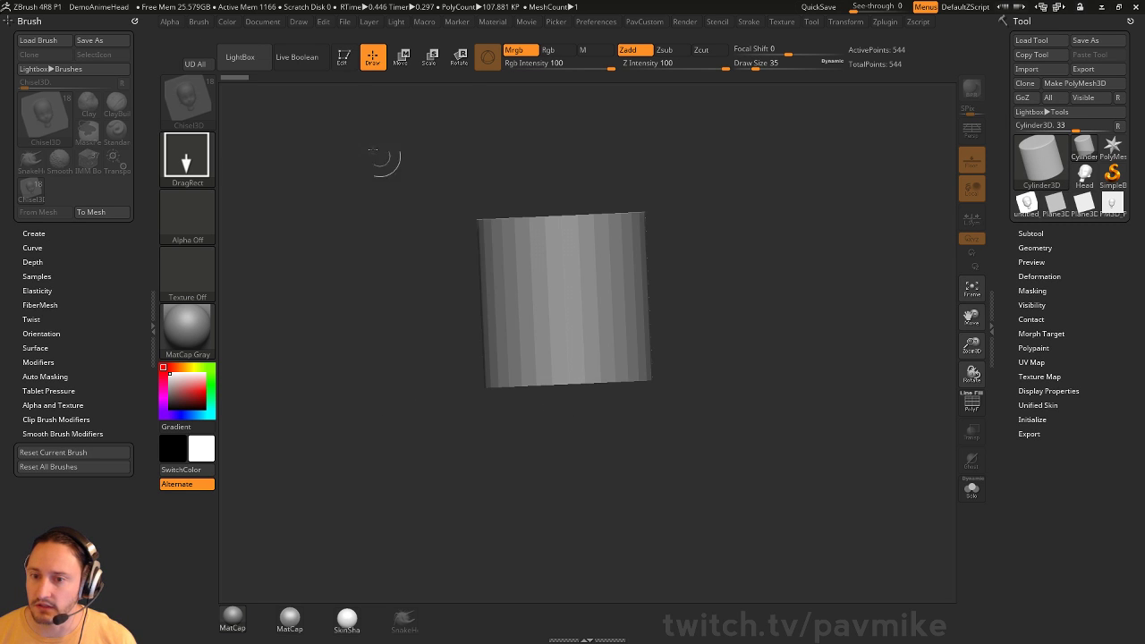
Convert the cylinder into an editable PolyMesh3D and stretch it upward along its vertical axis
{"action": "left_click", "coordinate": [345, 61]}
{"action": "left_click_drag", "start_coordinate": [735, 220], "coordinate": [750, 289], "text": "shift"}
{"action": "key", "text": "w"}
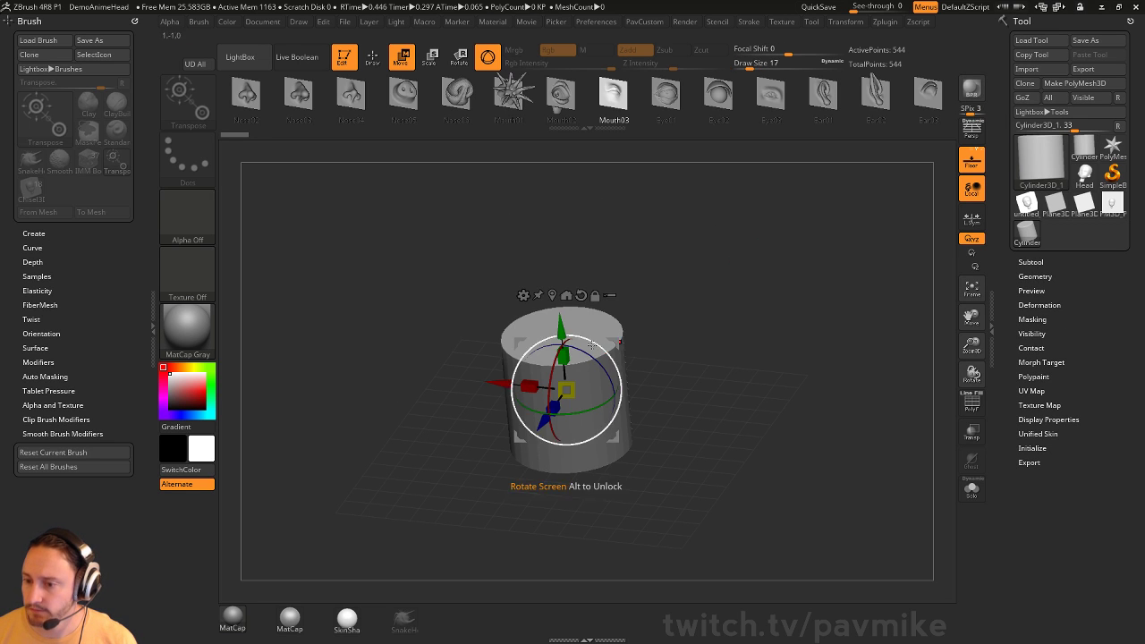
{"action": "left_click", "coordinate": [1053, 87]}
{"action": "key", "text": "w"}
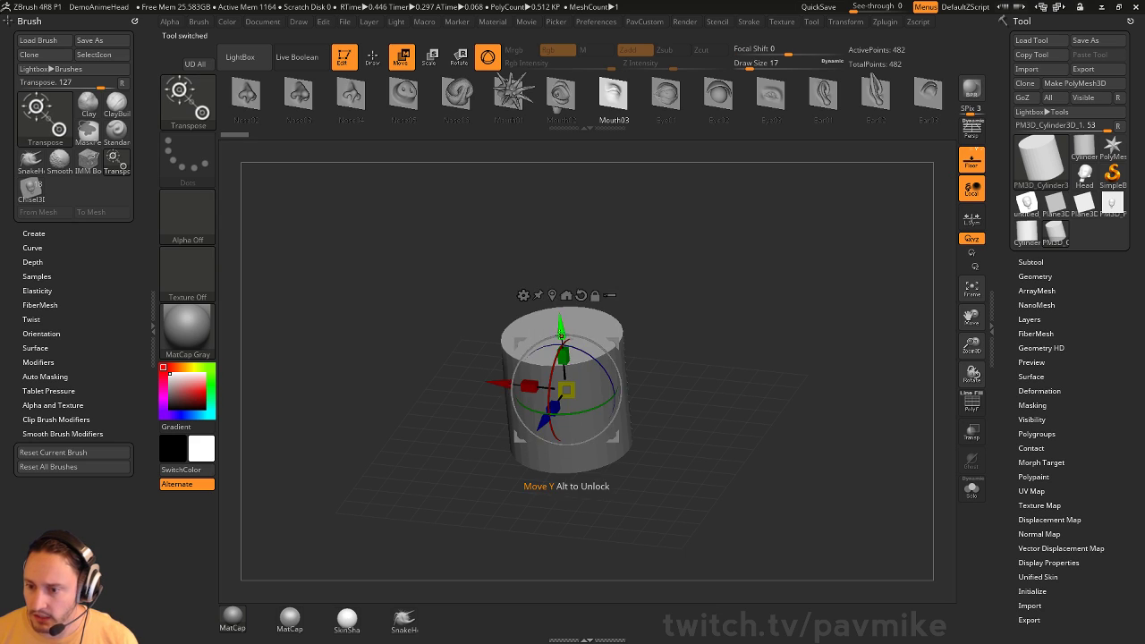
{"action": "left_click_drag", "start_coordinate": [561, 335], "coordinate": [560, 268]}
Insert a sphere from the IMM base primitives at the centre of the cylinder's end with Z Intensity 100, matching its radius
{"action": "key", "text": "q"}
{"action": "mouse_move", "coordinate": [665, 291]}
{"action": "left_mouse_down", "text": "alt"}
{"action": "mouse_move", "coordinate": [714, 342]}
{"action": "mouse_move", "coordinate": [712, 284]}
{"action": "left_mouse_up", "text": "alt"}
{"action": "key", "text": "m"}
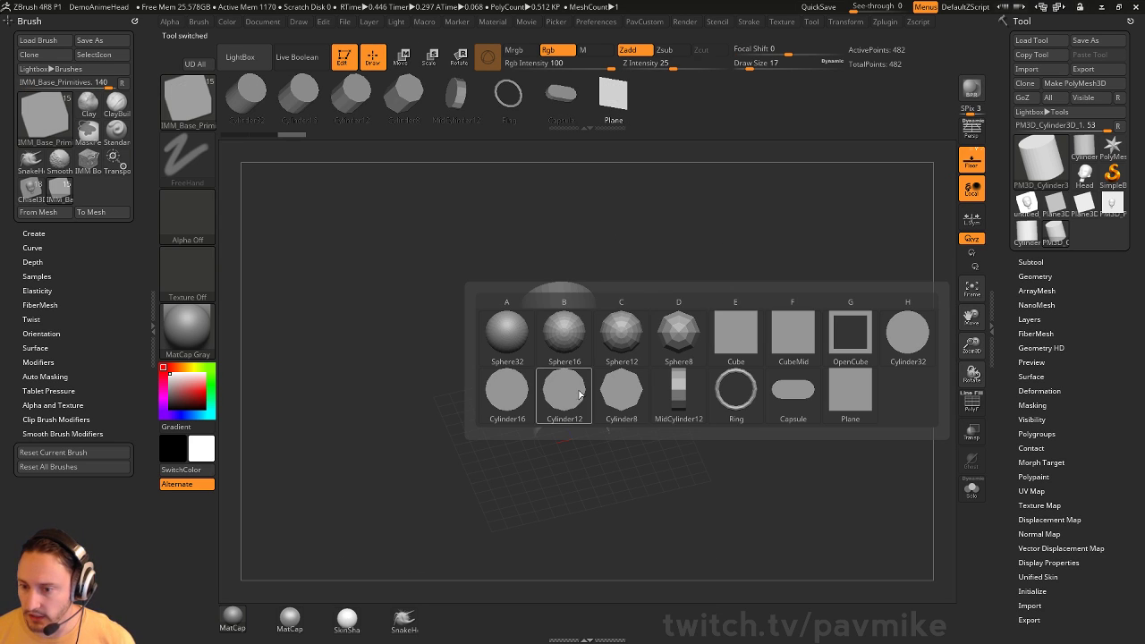
{"action": "left_click", "coordinate": [963, 491]}
{"action": "left_click_drag", "start_coordinate": [859, 394], "coordinate": [644, 358], "text": "shift"}
{"action": "left_click_drag", "start_coordinate": [564, 372], "coordinate": [599, 389]}
{"action": "key", "text": "ctrl+z"}
{"action": "left_click_drag", "start_coordinate": [660, 66], "coordinate": [732, 63]}
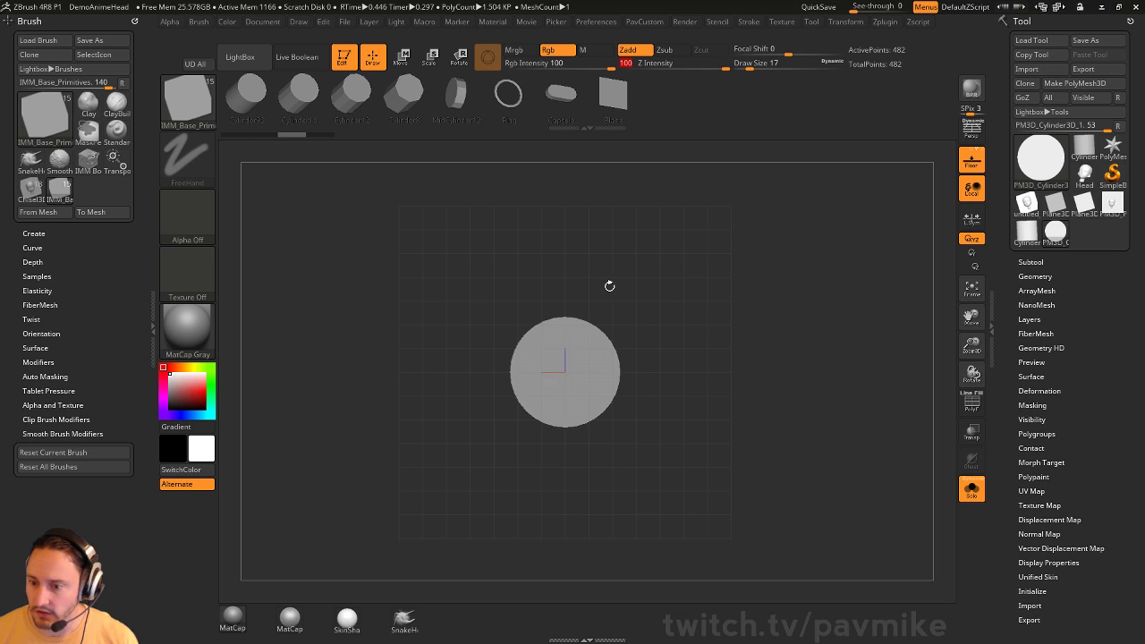
{"action": "left_click_drag", "start_coordinate": [565, 371], "coordinate": [566, 425]}
Move the inserted sphere along the cylinder's axis so it forms a rounded cap at the bottom end
{"action": "left_click_drag", "start_coordinate": [728, 304], "coordinate": [702, 377]}
{"action": "key", "text": "w"}
{"action": "left_click_drag", "start_coordinate": [573, 441], "coordinate": [573, 396]}
{"action": "key", "text": "q"}
{"action": "mouse_move", "coordinate": [659, 301]}
{"action": "left_mouse_down"}
{"action": "mouse_move", "coordinate": [797, 388]}
{"action": "mouse_move", "coordinate": [859, 300]}
{"action": "left_mouse_up"}
Isolate the sphere and split the hidden cylinder into its own subtool with Split Hidden, then turn off Solo
{"action": "left_click", "coordinate": [1032, 264], "text": "shift"}
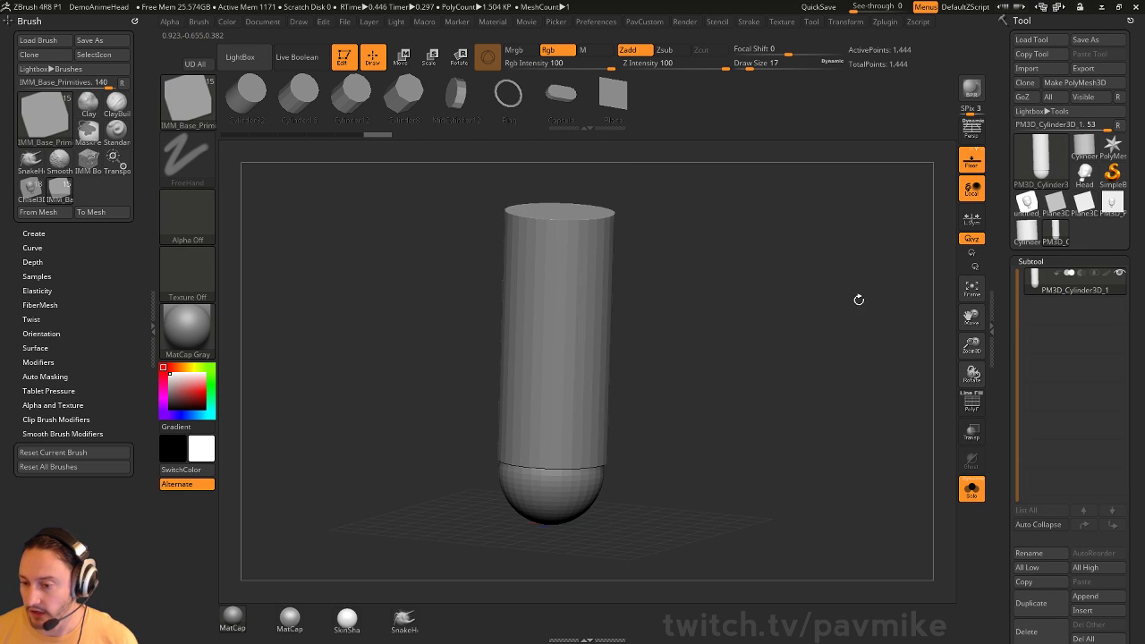
{"action": "key", "text": "space"}
{"action": "left_click", "coordinate": [764, 382]}
{"action": "left_click", "coordinate": [590, 474], "text": "ctrl+shift"}
{"action": "key", "text": "g"}
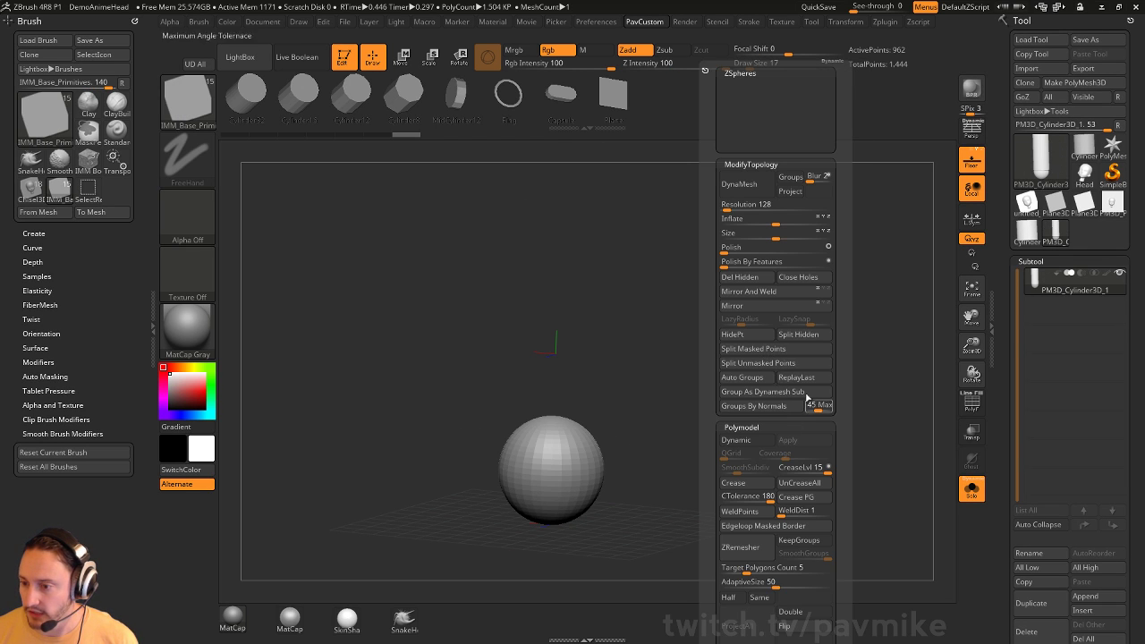
{"action": "left_click", "coordinate": [803, 338]}
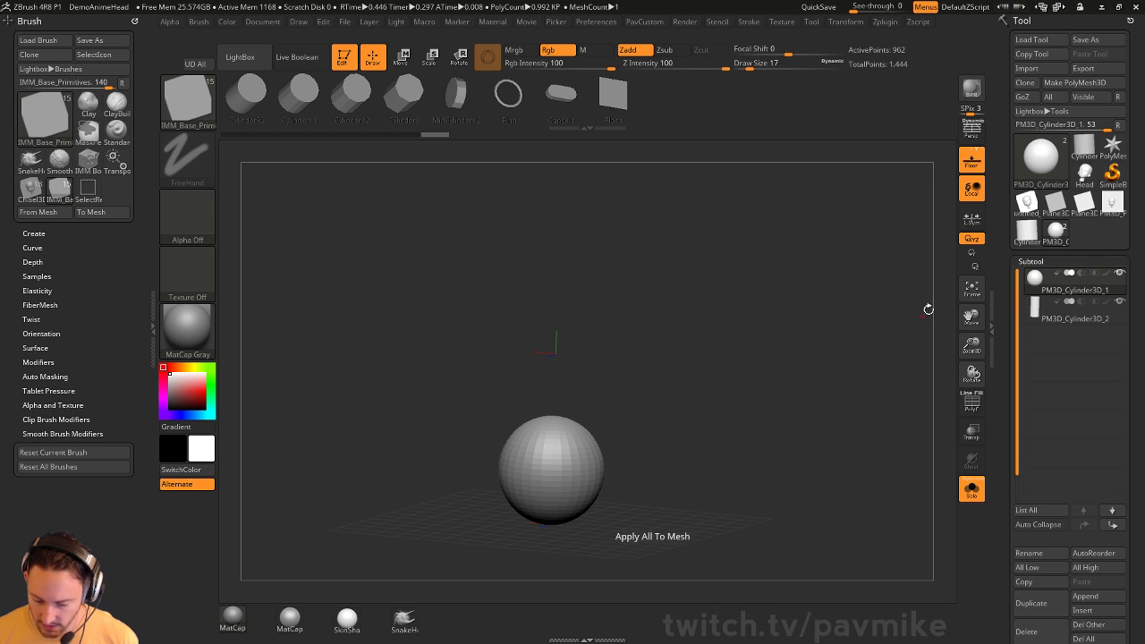
{"action": "left_click", "coordinate": [971, 488]}
Make the sphere the active subtool and switch to the Standard brush
{"action": "left_click", "coordinate": [587, 391], "text": "alt"}
{"action": "left_click", "coordinate": [572, 487], "text": "alt"}
{"action": "mouse_move", "coordinate": [817, 412]}
{"action": "left_mouse_down"}
{"action": "mouse_move", "coordinate": [784, 399]}
{"action": "mouse_move", "coordinate": [792, 391]}
{"action": "left_mouse_up"}
{"action": "key", "text": "b"}
{"action": "key", "text": "s"}
{"action": "key", "text": "t"}
{"action": "key", "text": "s"}
Show the polyframe on the cylinder subtool and assign its polygroups with Groups By Normals
{"action": "mouse_move", "coordinate": [791, 370]}
{"action": "left_mouse_down", "text": "alt"}
{"action": "mouse_move", "coordinate": [797, 384]}
{"action": "mouse_move", "coordinate": [781, 399]}
{"action": "left_mouse_up", "text": "alt"}
{"action": "left_click", "coordinate": [615, 383], "text": "alt"}
{"action": "left_click", "coordinate": [972, 403]}
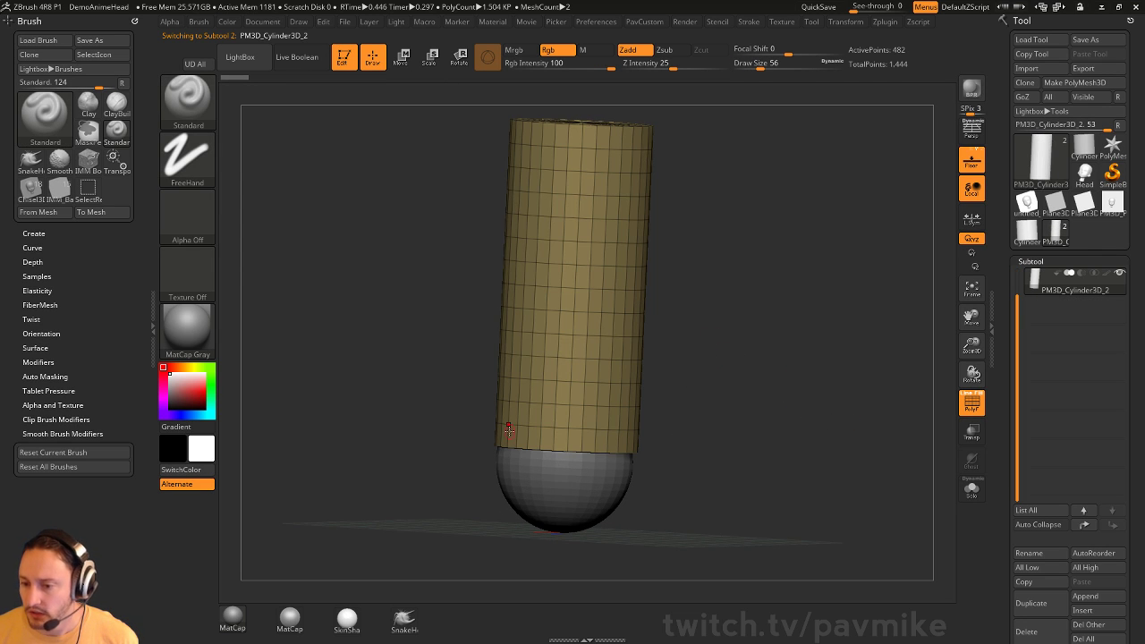
{"action": "left_click_drag", "start_coordinate": [656, 395], "coordinate": [602, 308]}
{"action": "key", "text": "space"}
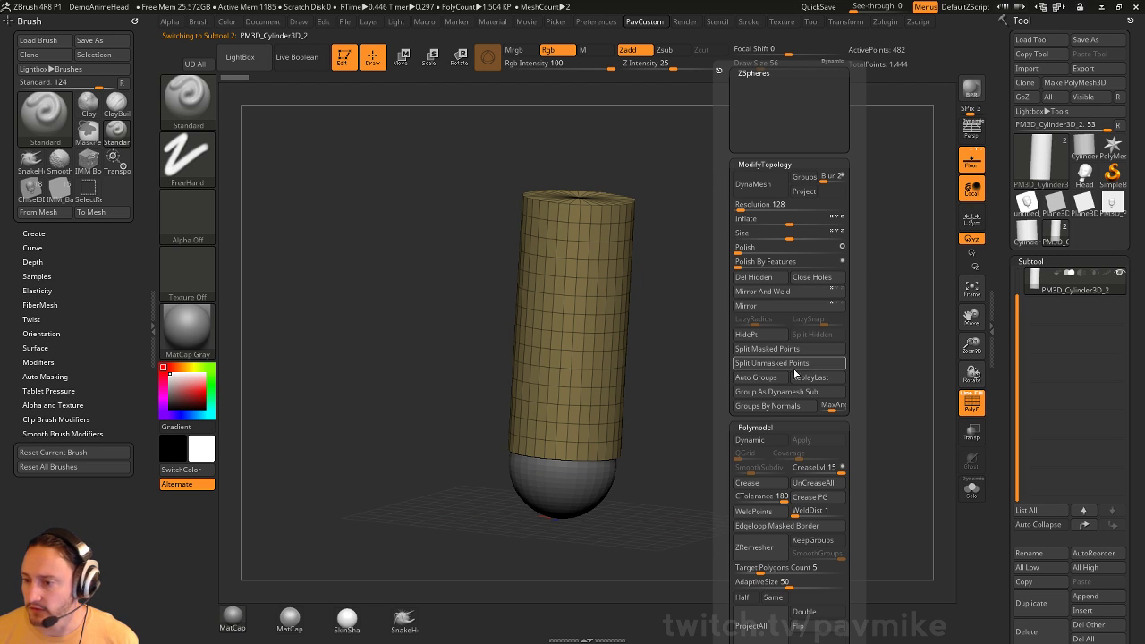
{"action": "left_click", "coordinate": [767, 405]}
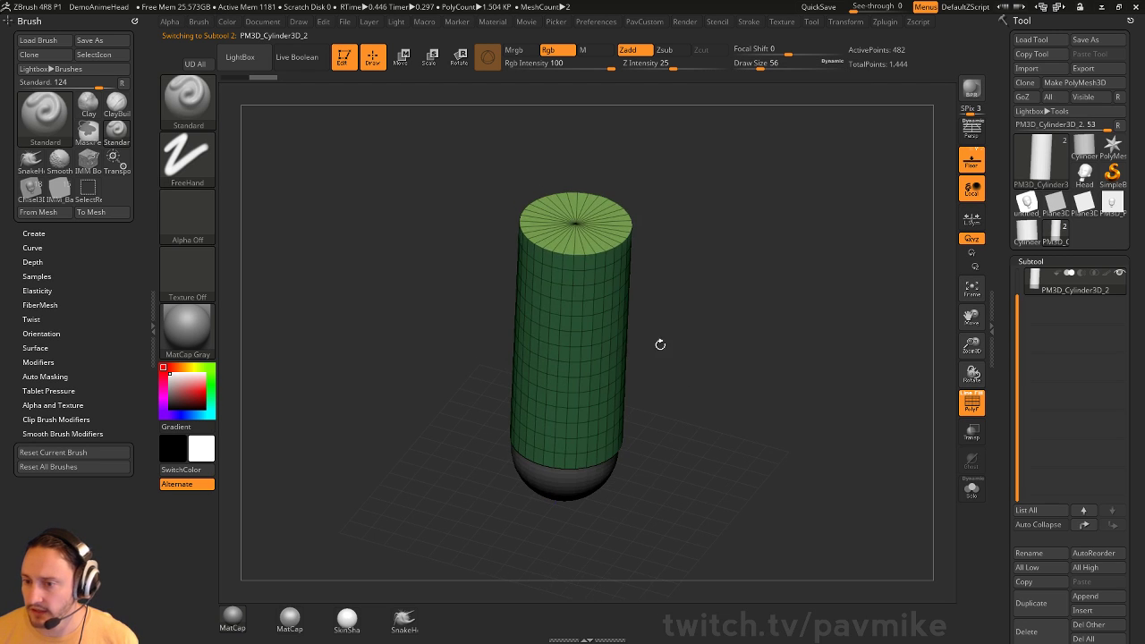
{"action": "left_click_drag", "start_coordinate": [659, 340], "coordinate": [646, 420]}
Select the sphere subtool and merge the cylinder subtool below into it
{"action": "left_click", "coordinate": [577, 467], "text": "alt"}
{"action": "left_click_drag", "start_coordinate": [715, 403], "coordinate": [547, 420]}
{"action": "mouse_move", "coordinate": [642, 387]}
{"action": "left_mouse_down"}
{"action": "mouse_move", "coordinate": [725, 409]}
{"action": "mouse_move", "coordinate": [805, 402]}
{"action": "left_mouse_up"}
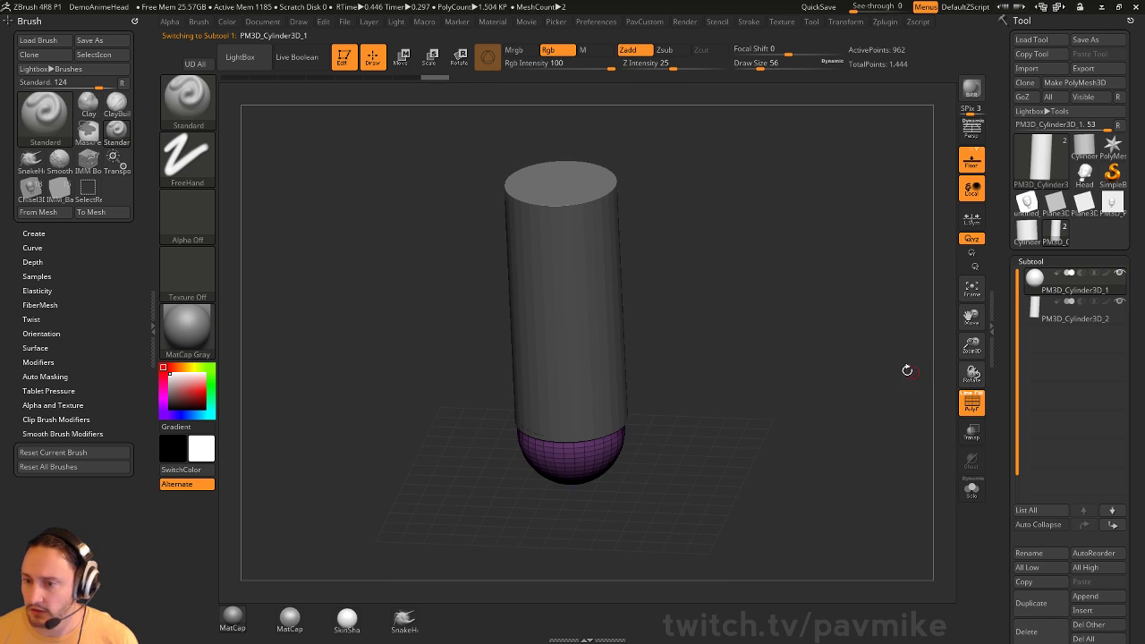
{"action": "key", "text": "ctrl"}
{"action": "key", "text": "ctrl+e"}
{"action": "left_click", "coordinate": [894, 409]}
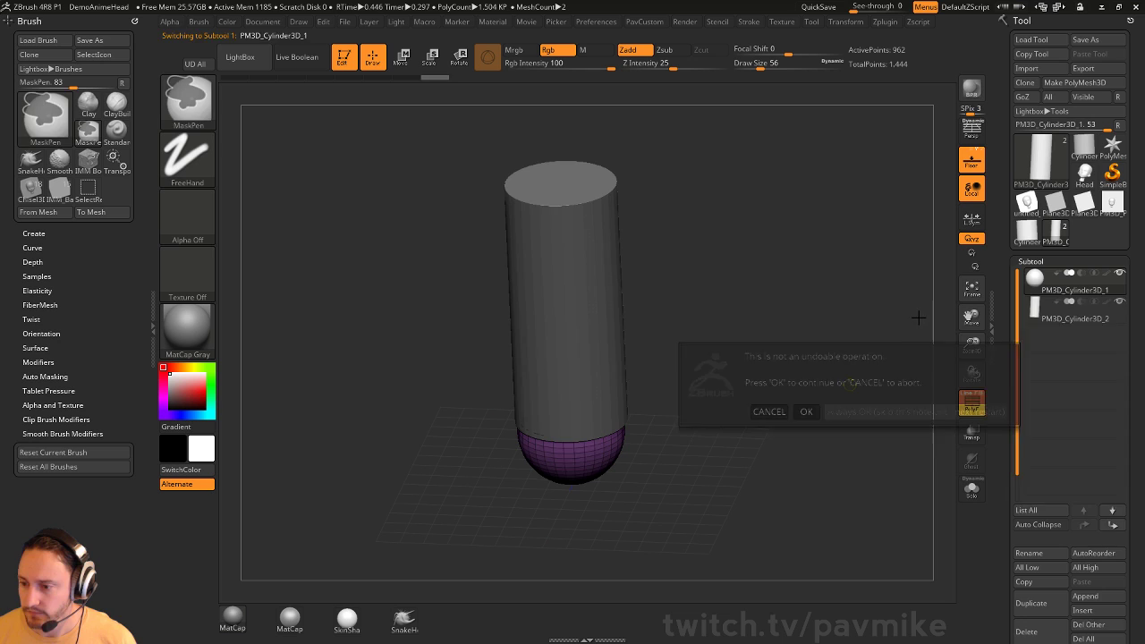
{"action": "left_click_drag", "start_coordinate": [1005, 534], "coordinate": [1005, 507]}
{"action": "left_click_drag", "start_coordinate": [799, 337], "coordinate": [807, 269]}
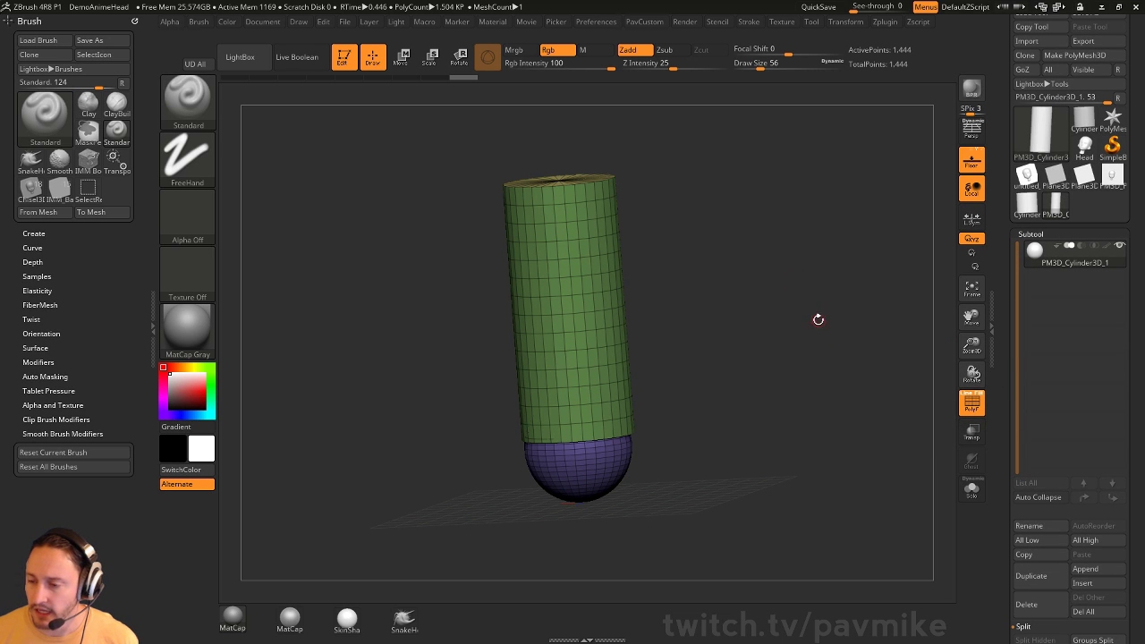
Fuse the merged cylinder and sphere with DynaMesh at resolution 128 and Blur 0
{"action": "key", "text": "space"}
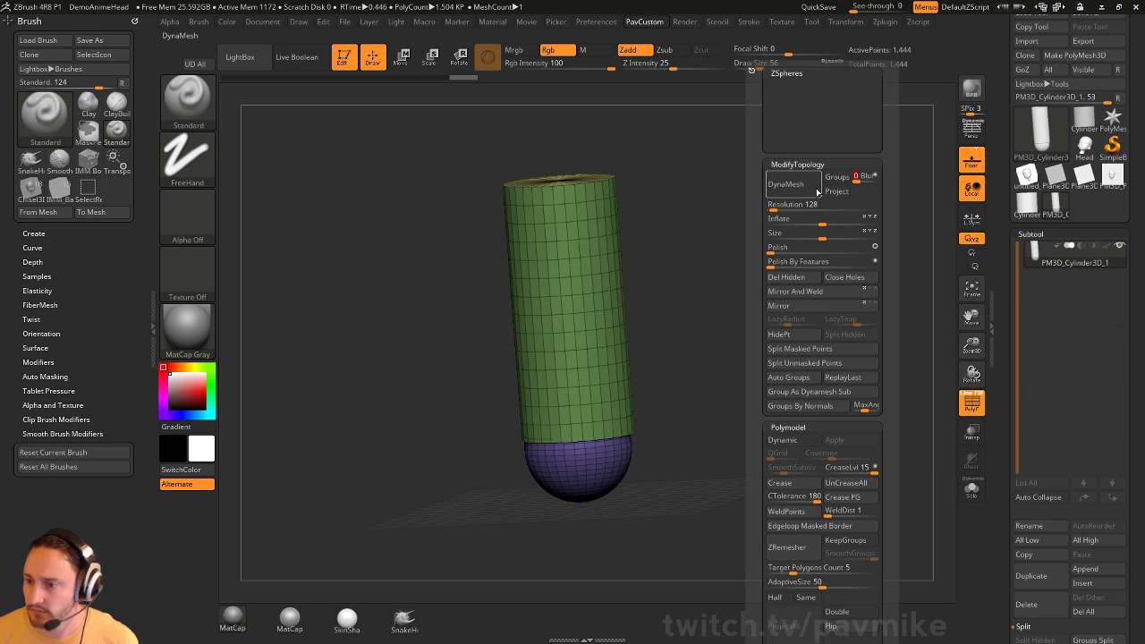
{"action": "left_click", "coordinate": [816, 191]}
{"action": "left_click_drag", "start_coordinate": [741, 361], "coordinate": [732, 355]}
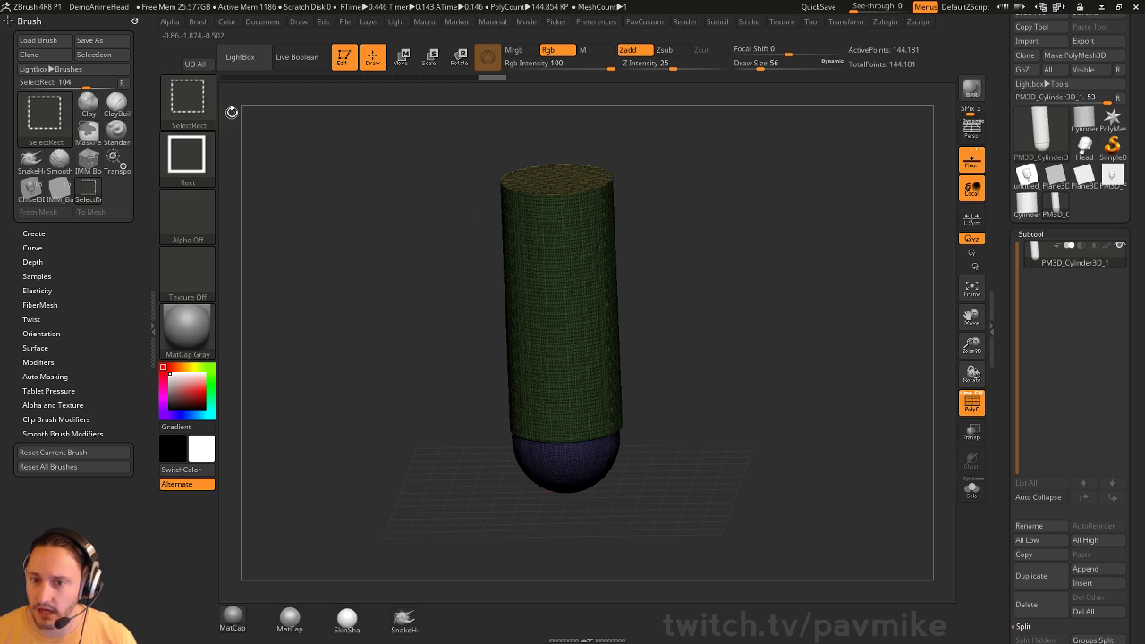
Hide the flat top face, regroup the sides and rounded bottom as one polygroup, and isolate that group
{"action": "left_click", "coordinate": [544, 177], "text": "ctrl+shift"}
{"action": "left_click_drag", "start_coordinate": [780, 196], "coordinate": [812, 291], "text": "ctrl+shift"}
{"action": "key", "text": "ctrl+w"}
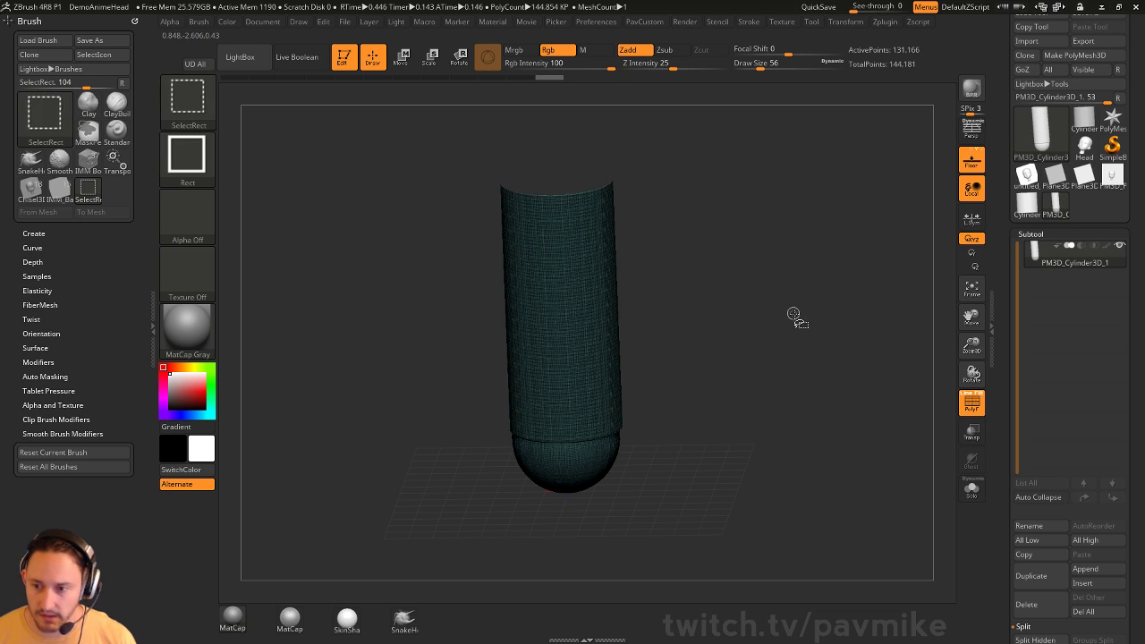
{"action": "left_click", "coordinate": [795, 317], "text": "ctrl+shift"}
{"action": "left_click", "coordinate": [605, 345], "text": "ctrl+shift"}
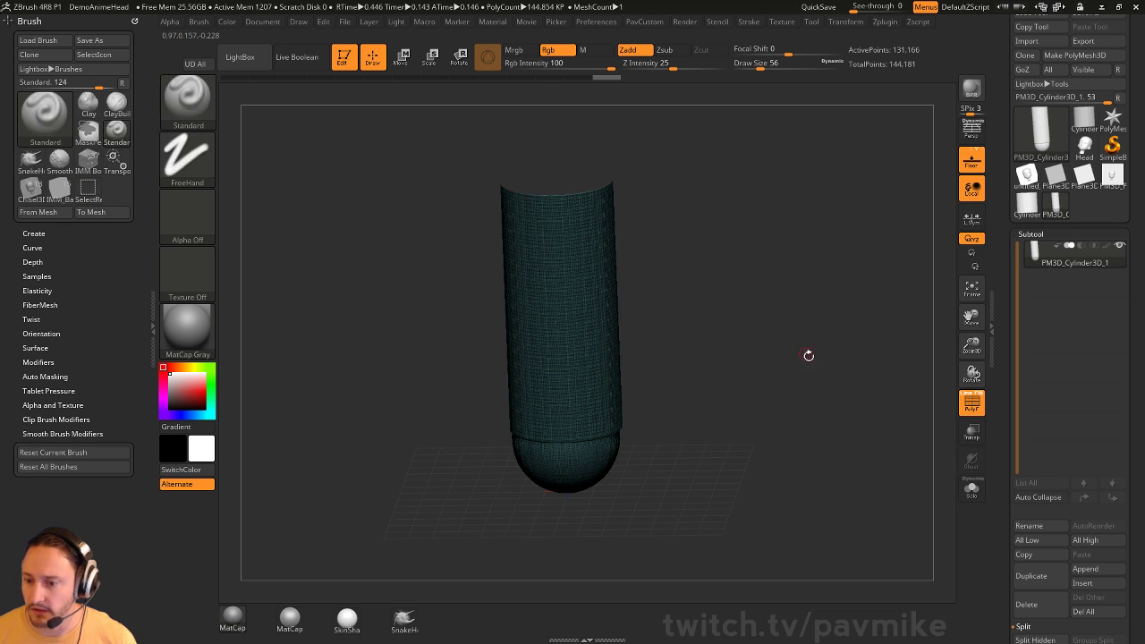
Hide the polyframe and smooth the isolated body's bottom seam with repeated Polish By Features at about 21
{"action": "left_click", "coordinate": [964, 400]}
{"action": "left_click_drag", "start_coordinate": [929, 391], "coordinate": [875, 371]}
{"action": "key", "text": "space"}
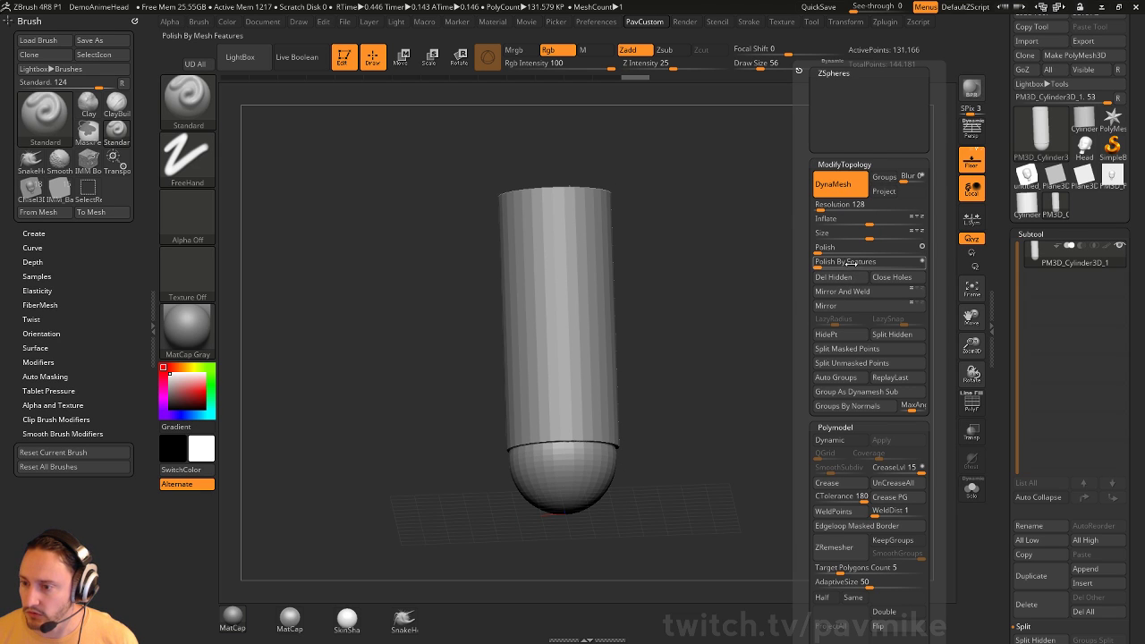
{"action": "left_click", "coordinate": [829, 264]}
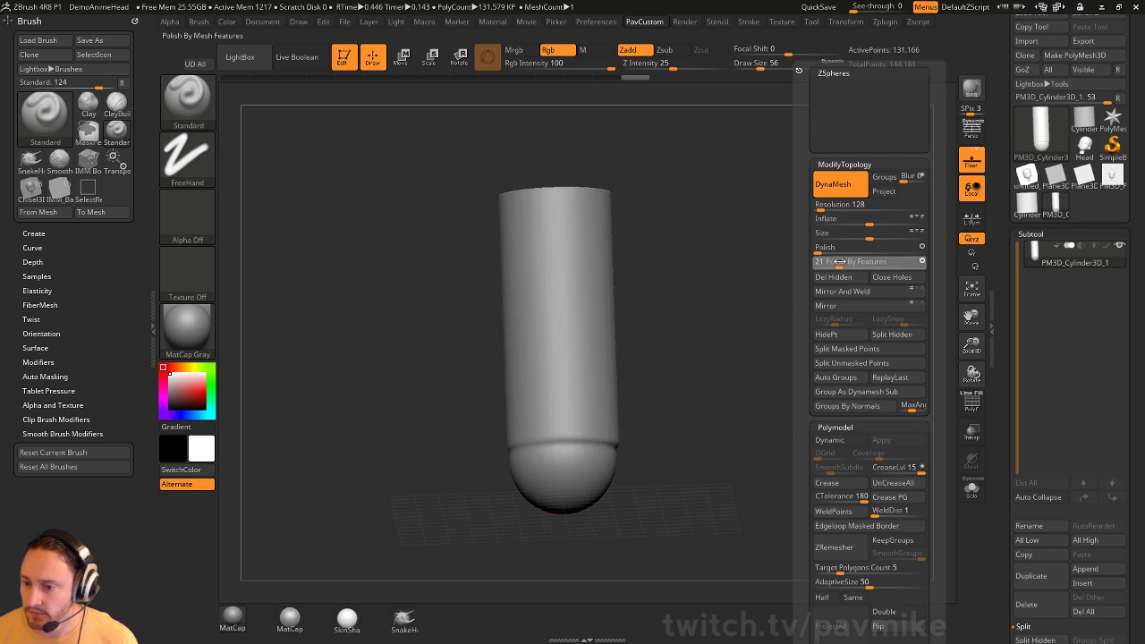
{"action": "left_click", "coordinate": [839, 263]}
{"action": "left_click", "coordinate": [839, 264]}
{"action": "left_click_drag", "start_coordinate": [812, 255], "coordinate": [797, 299]}
Restore the flat top's visibility and apply Polish By Features to the whole mesh
{"action": "left_click", "coordinate": [584, 186], "text": "ctrl+shift"}
{"action": "left_click", "coordinate": [812, 255], "text": "ctrl+shift"}
{"action": "key", "text": "p"}
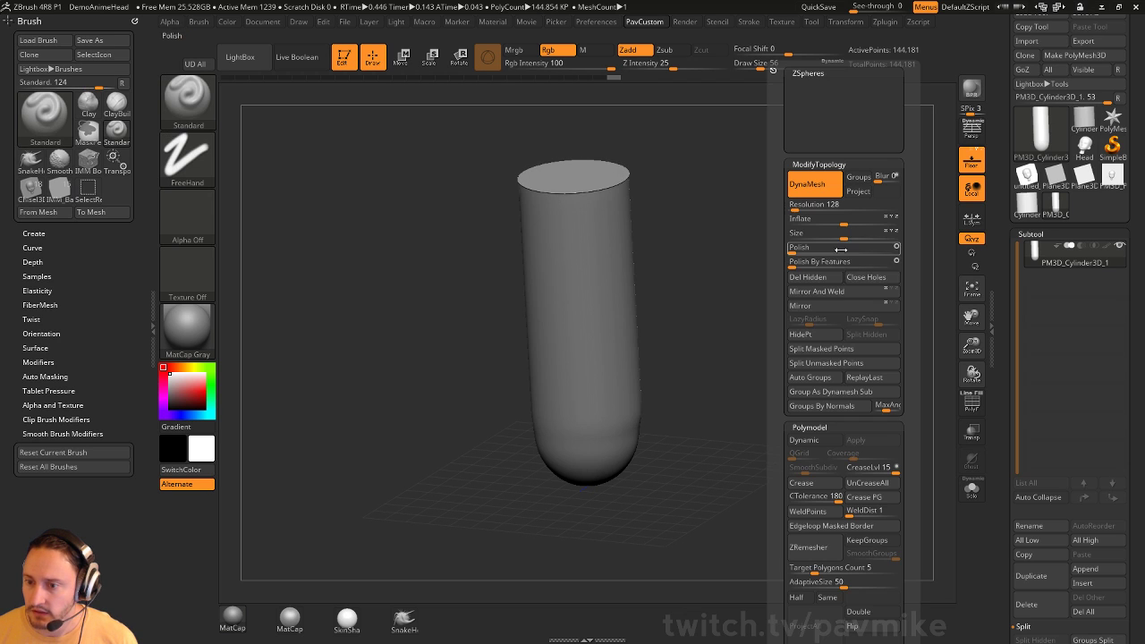
{"action": "left_click", "coordinate": [813, 264]}
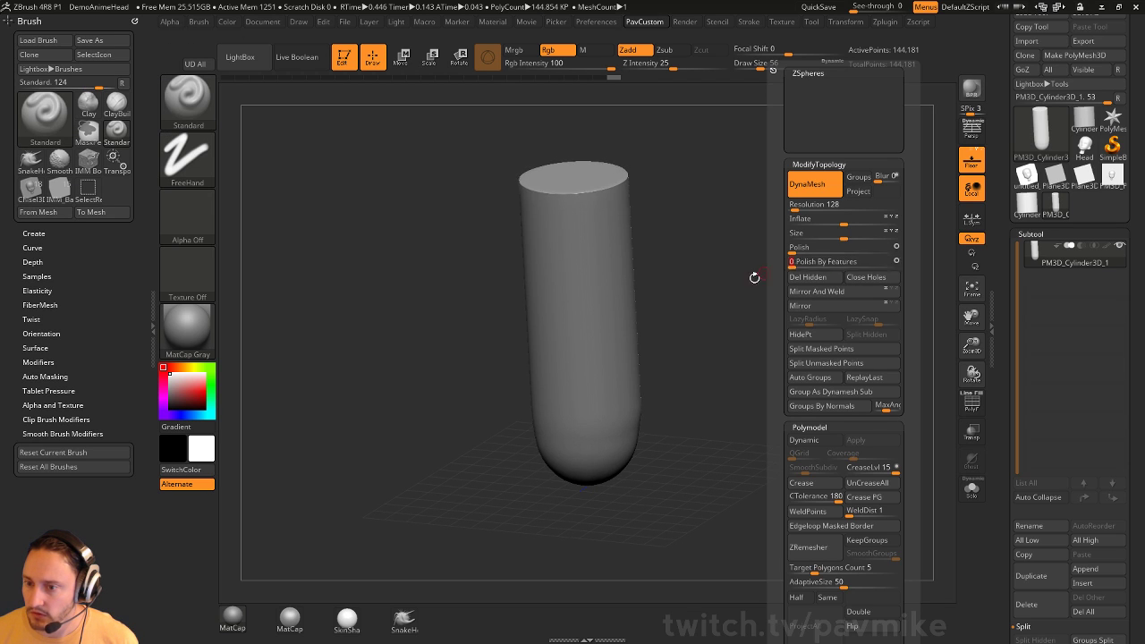
{"action": "left_click_drag", "start_coordinate": [754, 279], "coordinate": [647, 263]}
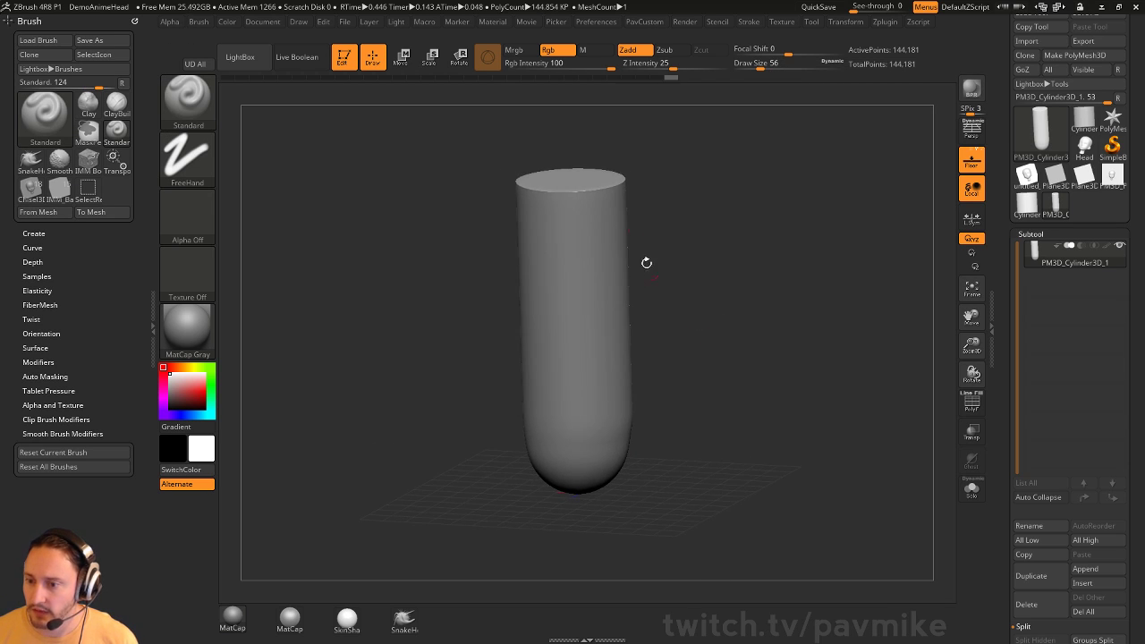
Remesh the shape with ZRemesher using Keep Groups, SmoothGroups 0, Target Polygons Count 5 and AdaptiveSize 16
{"action": "left_click", "coordinate": [971, 403]}
{"action": "left_click_drag", "start_coordinate": [871, 329], "coordinate": [848, 340]}
{"action": "key", "text": "p"}
{"action": "left_click_drag", "start_coordinate": [764, 563], "coordinate": [765, 516]}
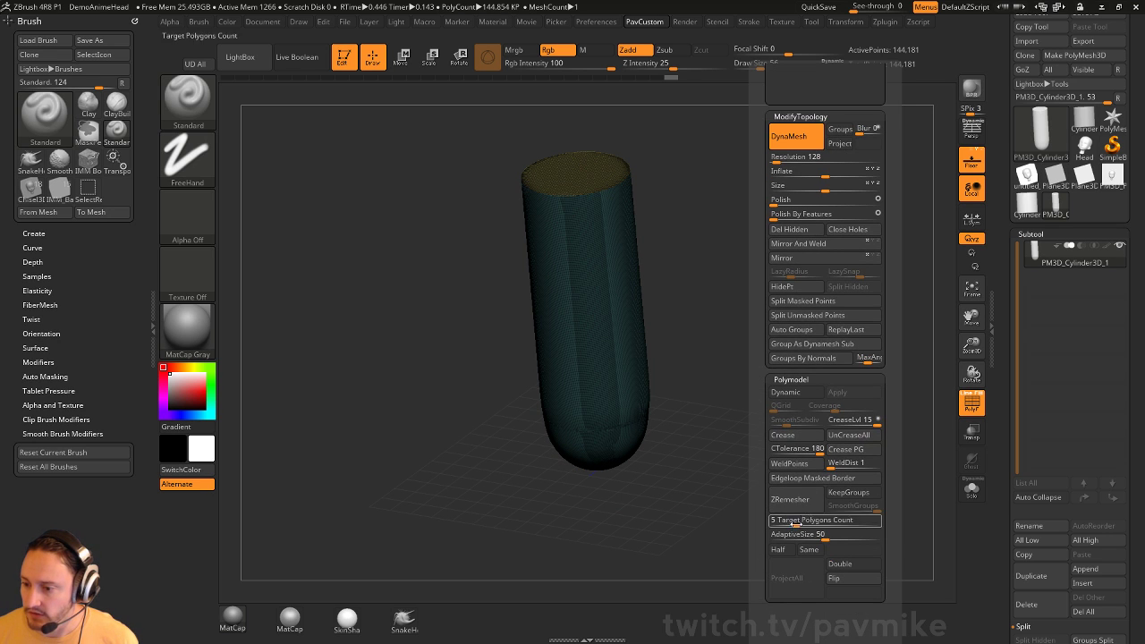
{"action": "left_click", "coordinate": [790, 535]}
{"action": "left_click", "coordinate": [840, 493]}
{"action": "left_click_drag", "start_coordinate": [838, 507], "coordinate": [812, 509]}
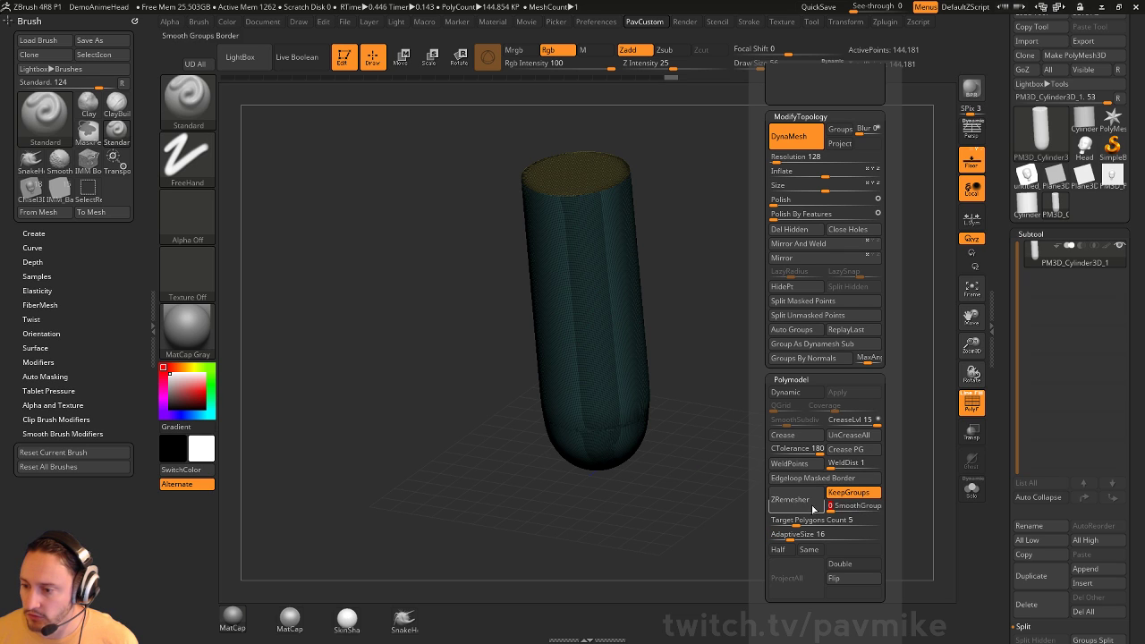
{"action": "left_click", "coordinate": [810, 502]}
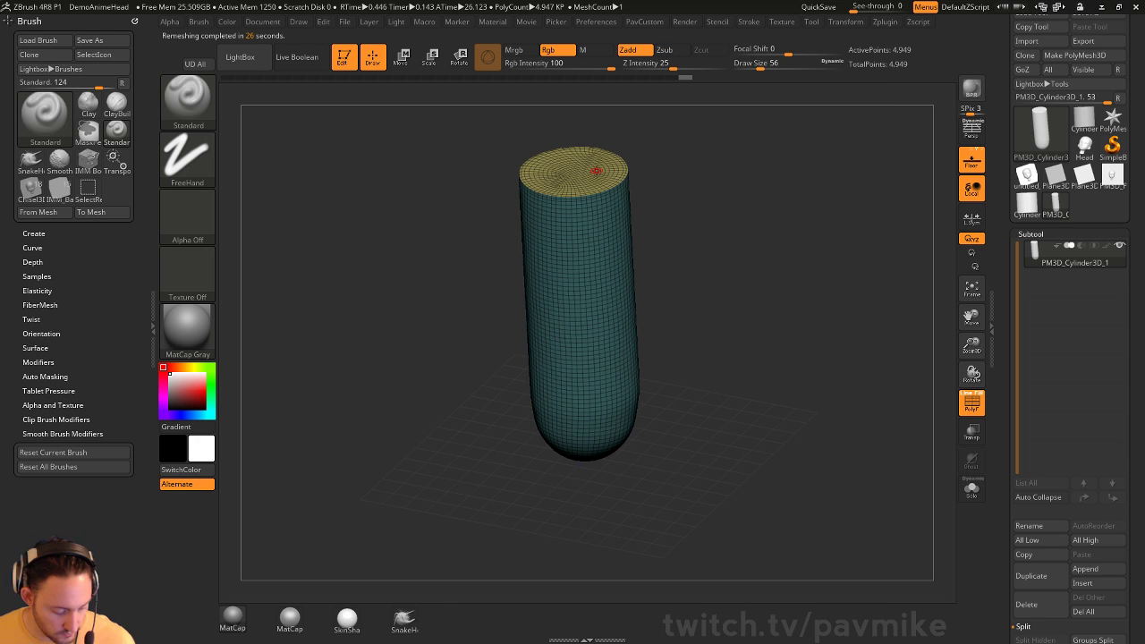
Reduce the mesh density by running ZRemesher twice with the Half option
{"action": "key", "text": "grave"}
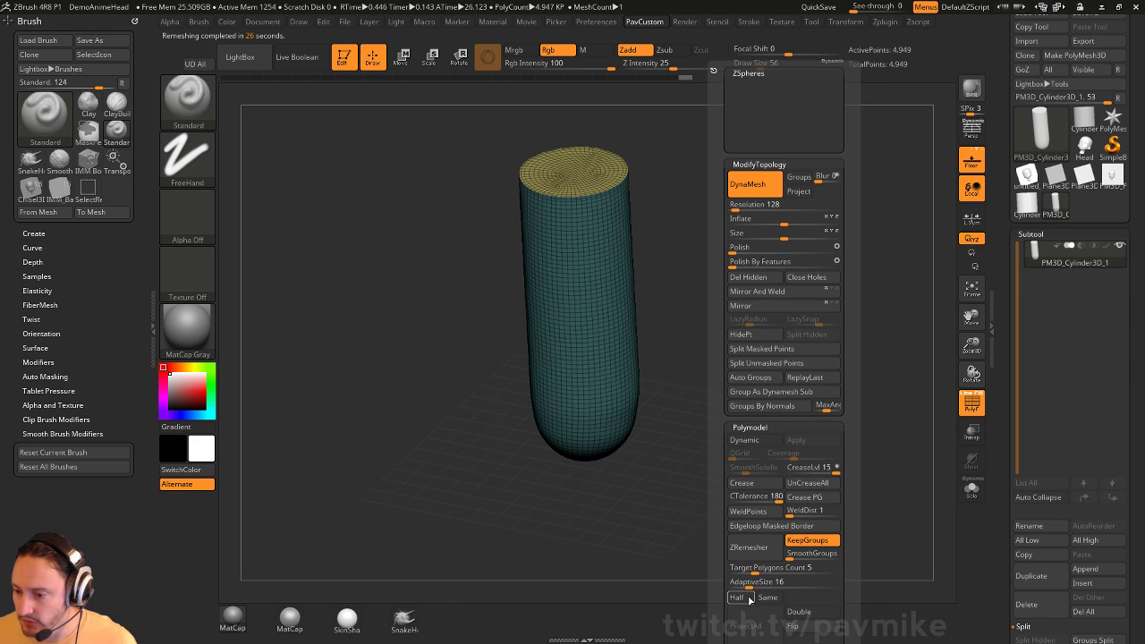
{"action": "left_click", "coordinate": [739, 598]}
{"action": "left_click", "coordinate": [748, 558]}
{"action": "left_click", "coordinate": [754, 558]}
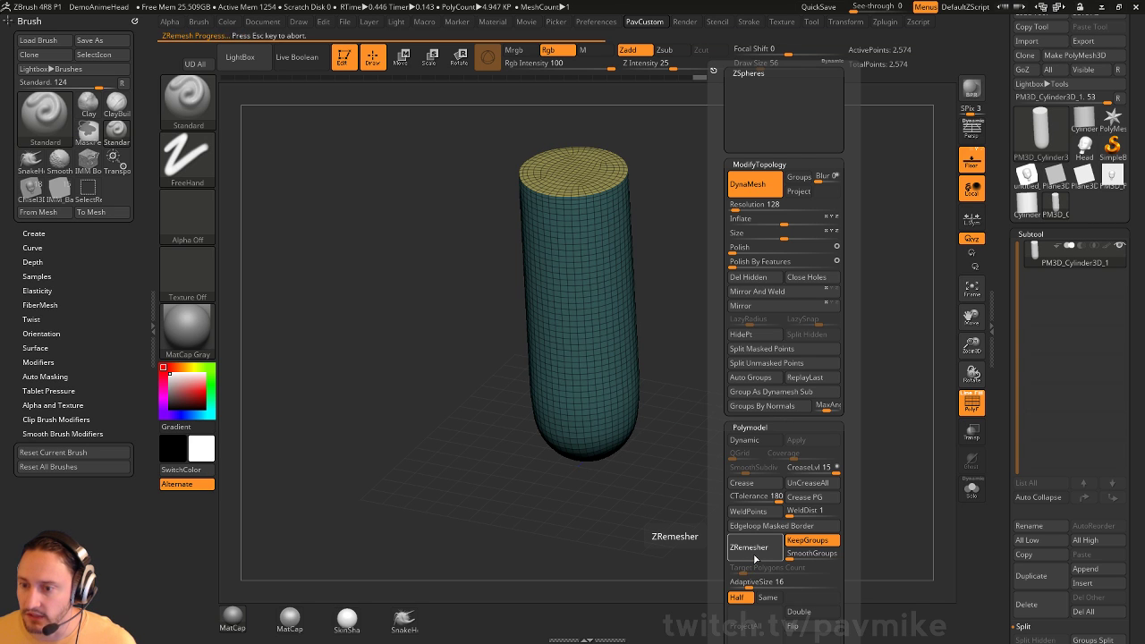
{"action": "left_click_drag", "start_coordinate": [743, 378], "coordinate": [766, 358]}
{"action": "left_click_drag", "start_coordinate": [729, 223], "coordinate": [724, 292], "text": "alt"}
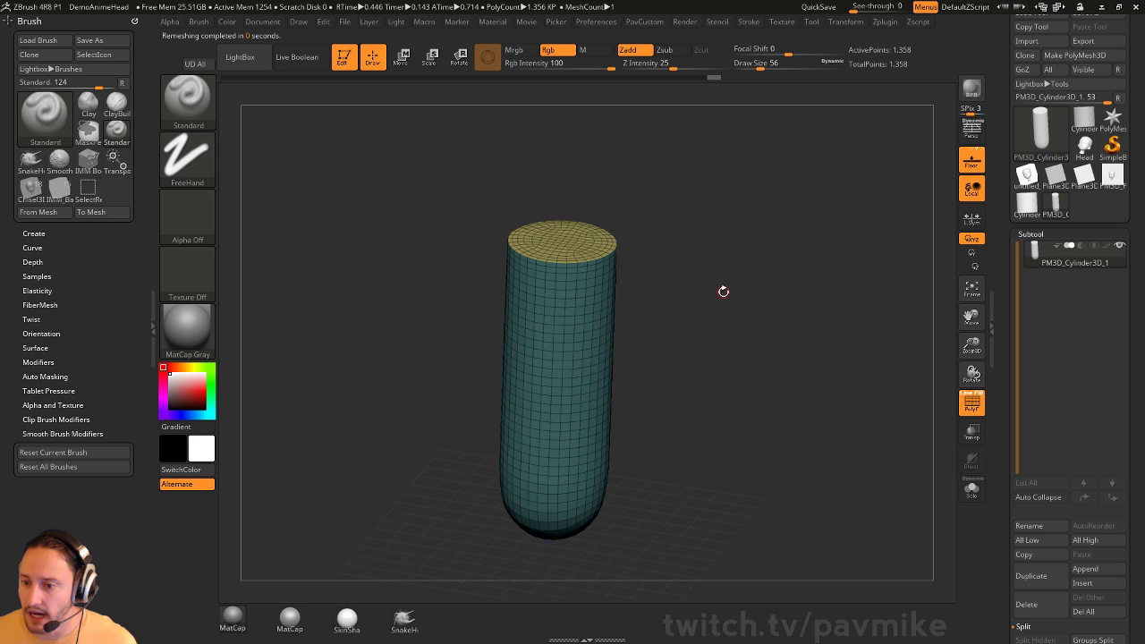
Insert an H Sphere from the IMM PrimitivesH brush at the centre of the flat top, matching its radius
{"action": "left_click_drag", "start_coordinate": [654, 206], "coordinate": [555, 226]}
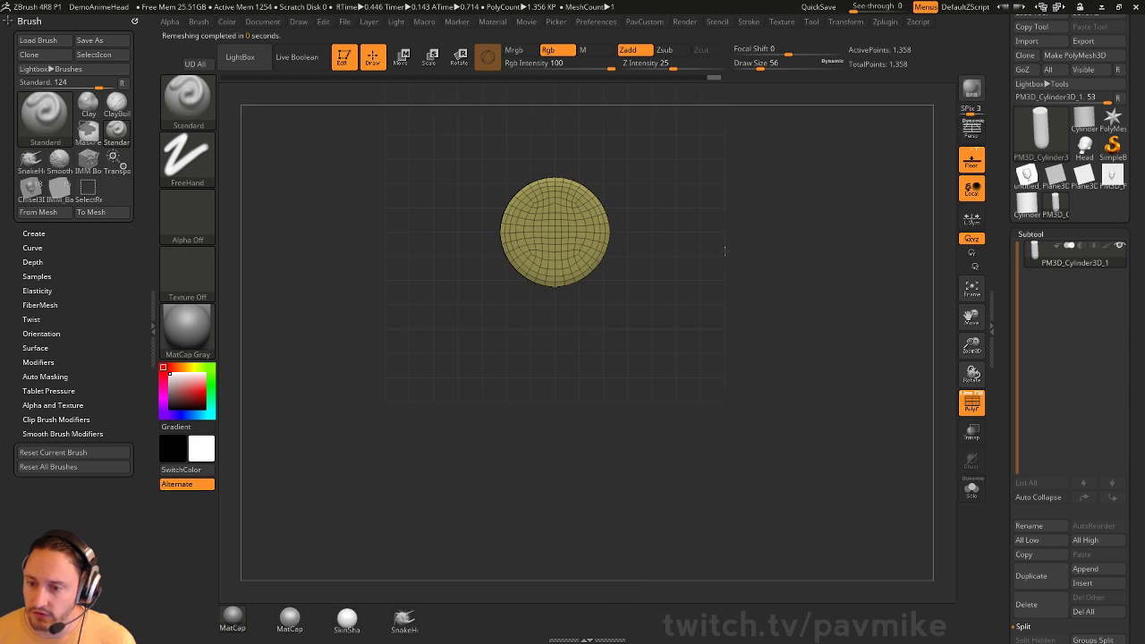
{"action": "key", "text": "b"}
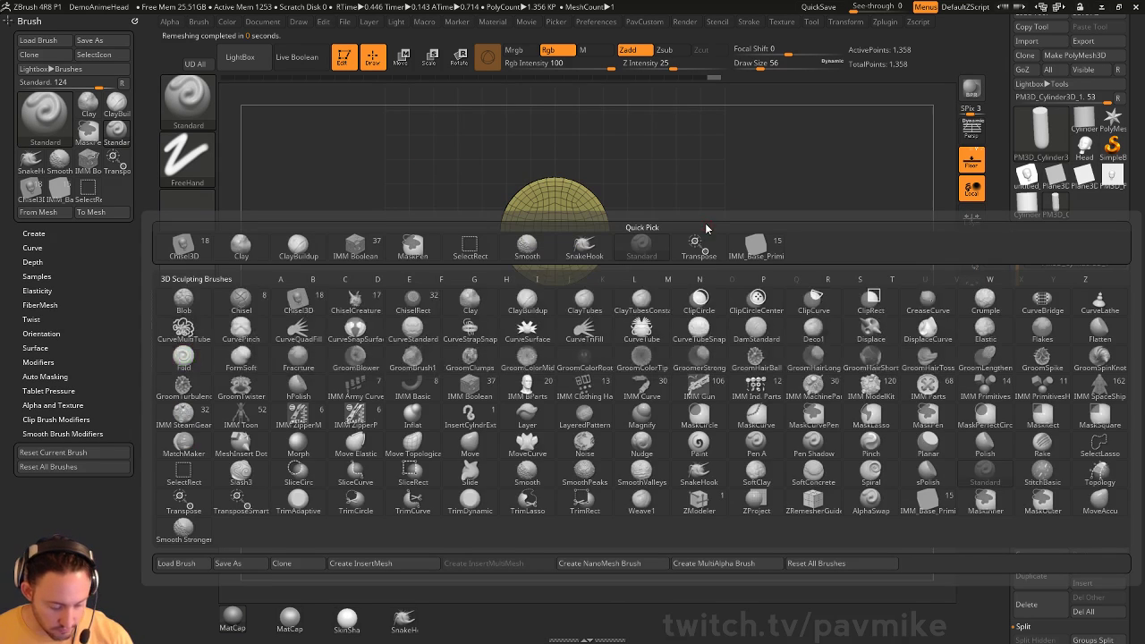
{"action": "key", "text": "i"}
{"action": "mouse_move", "coordinate": [869, 402]}
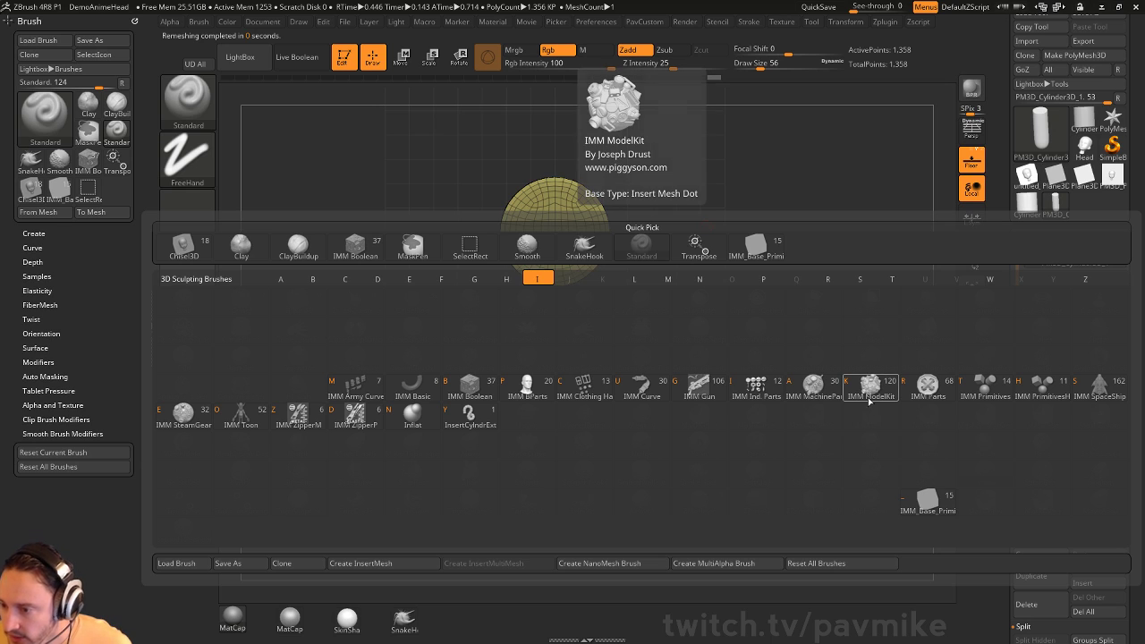
{"action": "left_click", "coordinate": [1046, 395]}
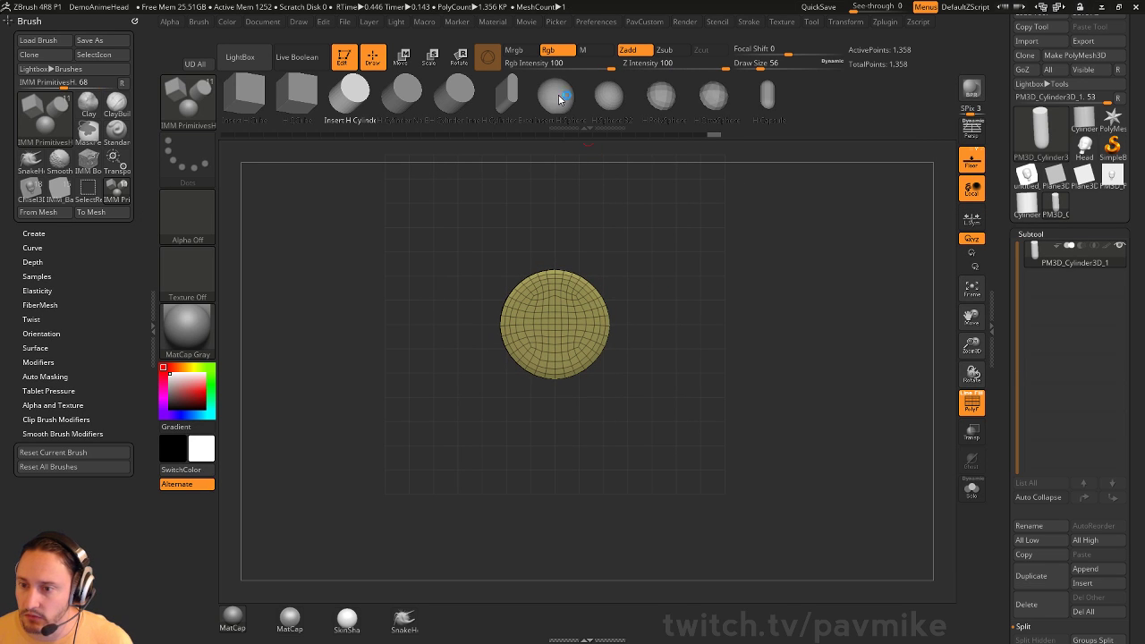
{"action": "left_click", "coordinate": [559, 99]}
{"action": "left_click_drag", "start_coordinate": [557, 325], "coordinate": [554, 380]}
{"action": "left_click_drag", "start_coordinate": [726, 349], "coordinate": [703, 283], "text": "shift"}
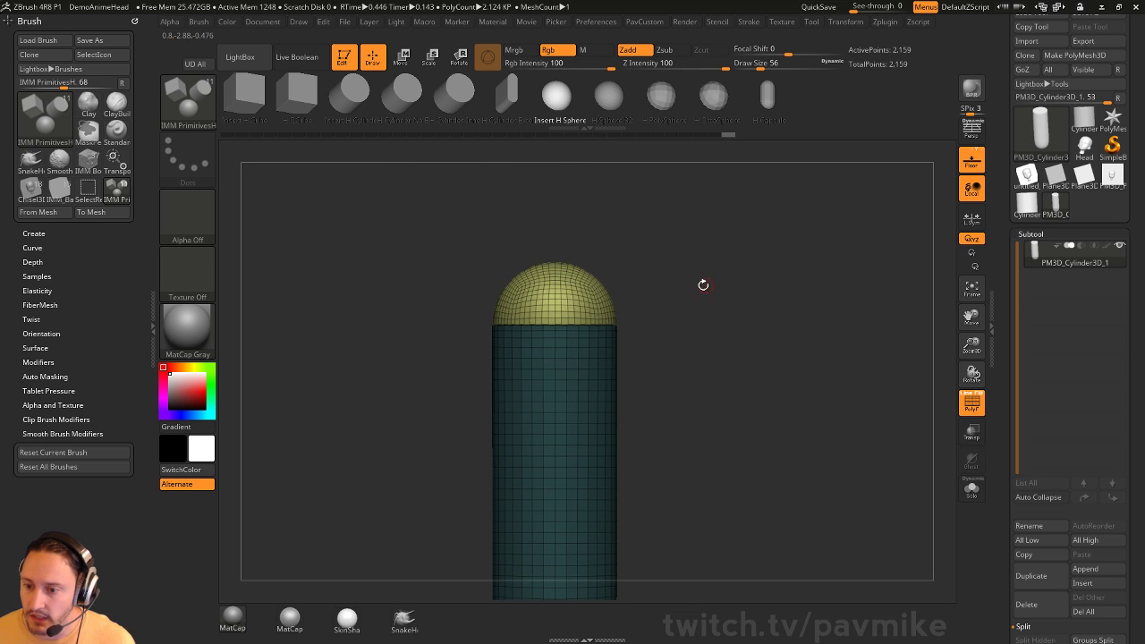
Raise the new sphere along the cylinder's axis above the flat top and clear the mask
{"action": "key", "text": "w"}
{"action": "left_click_drag", "start_coordinate": [555, 250], "coordinate": [555, 215]}
{"action": "left_click_drag", "start_coordinate": [735, 302], "coordinate": [798, 354], "text": "ctrl"}
Turn off DynaMesh for the combined mesh and return to Draw mode
{"action": "key", "text": "space"}
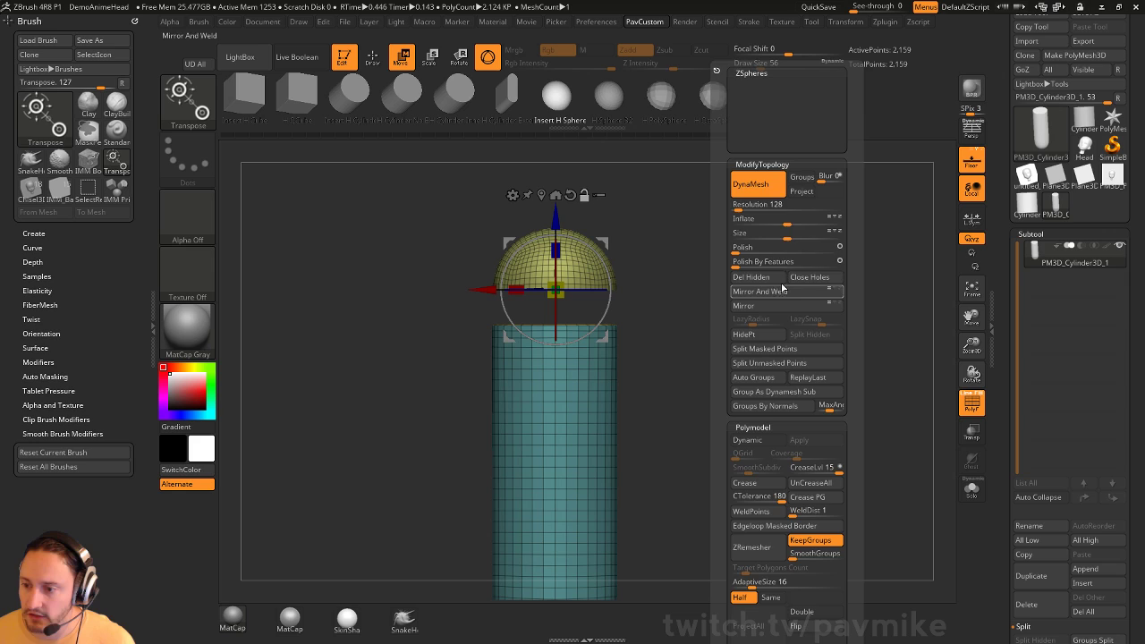
{"action": "left_click", "coordinate": [758, 189]}
{"action": "left_click_drag", "start_coordinate": [770, 232], "coordinate": [781, 262], "text": "ctrl"}
{"action": "key", "text": "q"}
{"action": "mouse_move", "coordinate": [769, 304]}
{"action": "left_mouse_down"}
{"action": "mouse_move", "coordinate": [707, 314]}
{"action": "mouse_move", "coordinate": [724, 348]}
{"action": "mouse_move", "coordinate": [858, 353]}
{"action": "mouse_move", "coordinate": [722, 336]}
{"action": "mouse_move", "coordinate": [756, 330]}
{"action": "mouse_move", "coordinate": [875, 363]}
{"action": "mouse_move", "coordinate": [773, 330]}
{"action": "mouse_move", "coordinate": [783, 360]}
{"action": "left_mouse_up"}
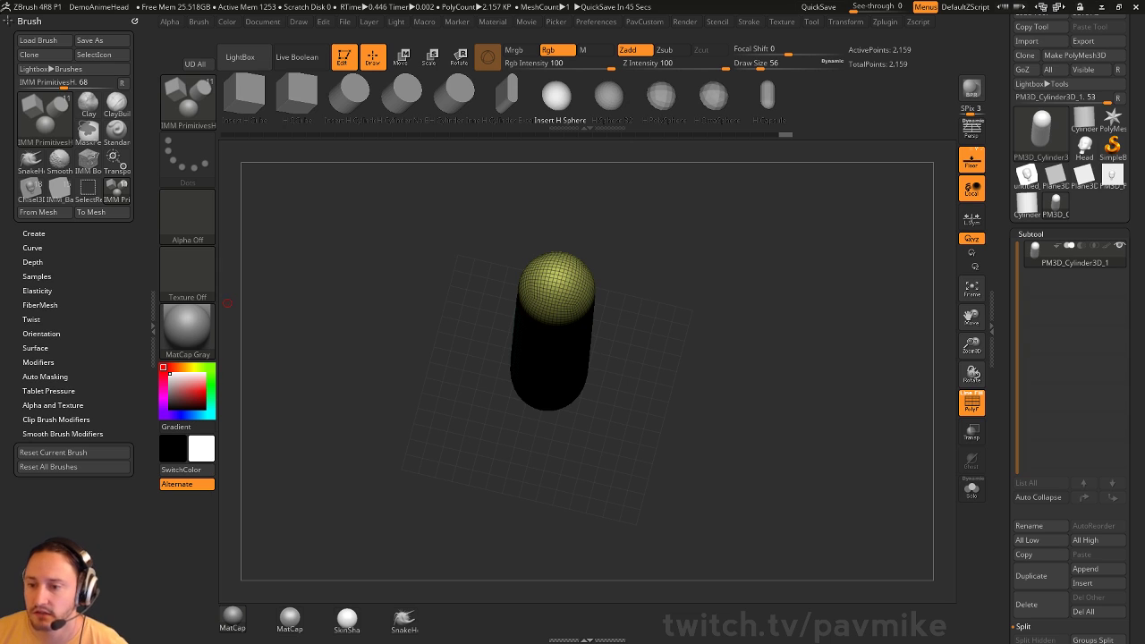
Duplicate the capsule subtool and rotate the copy to lie horizontally across the top of the original
{"action": "key", "text": "shift+f"}
{"action": "mouse_move", "coordinate": [715, 288]}
{"action": "left_mouse_down"}
{"action": "mouse_move", "coordinate": [511, 266]}
{"action": "mouse_move", "coordinate": [737, 278]}
{"action": "left_mouse_up"}
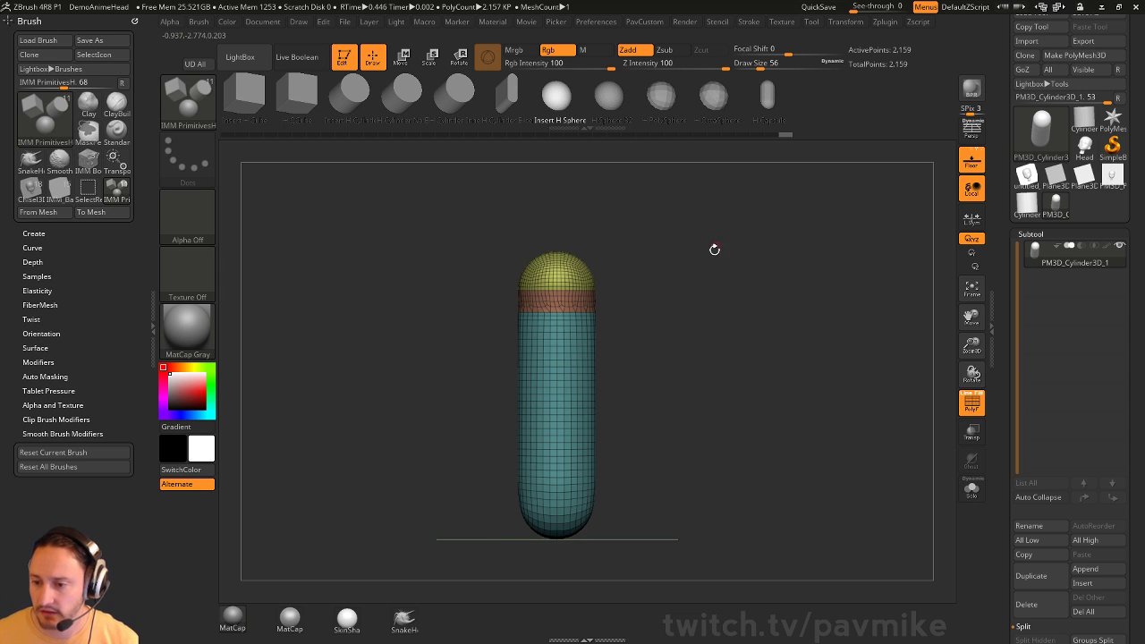
{"action": "left_click", "coordinate": [1030, 575]}
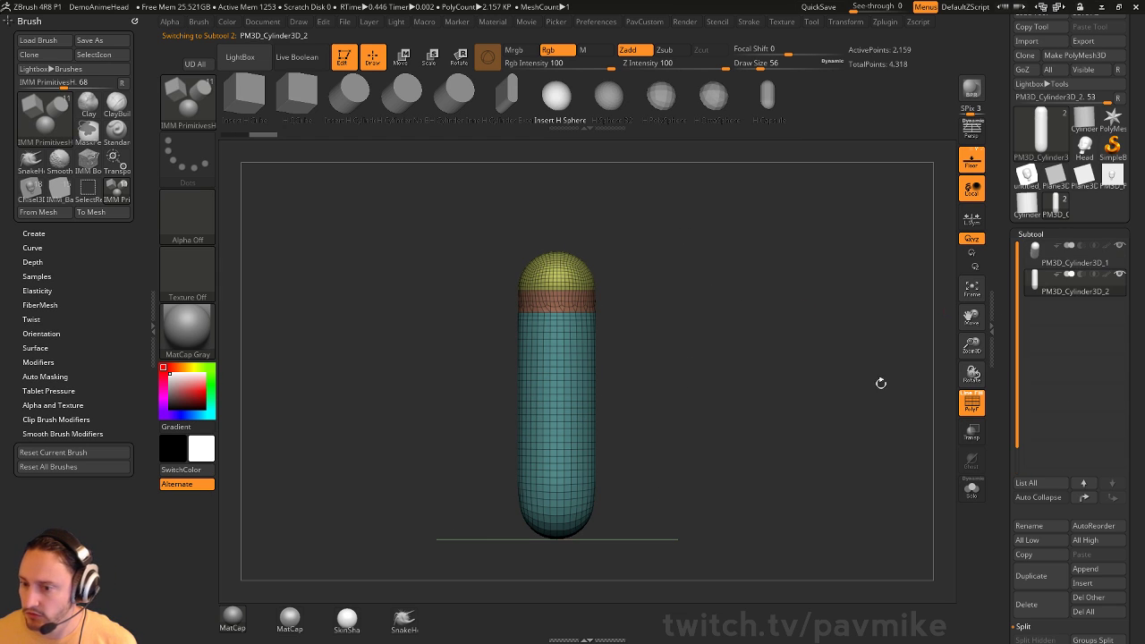
{"action": "key", "text": "w"}
{"action": "mouse_move", "coordinate": [609, 273]}
{"action": "left_mouse_down", "text": "ctrl"}
{"action": "mouse_move", "coordinate": [550, 235]}
{"action": "mouse_move", "coordinate": [594, 250]}
{"action": "mouse_move", "coordinate": [604, 242]}
{"action": "mouse_move", "coordinate": [512, 244]}
{"action": "left_mouse_up", "text": "ctrl"}
{"action": "key", "text": "ctrl+z"}
{"action": "key", "text": "q"}
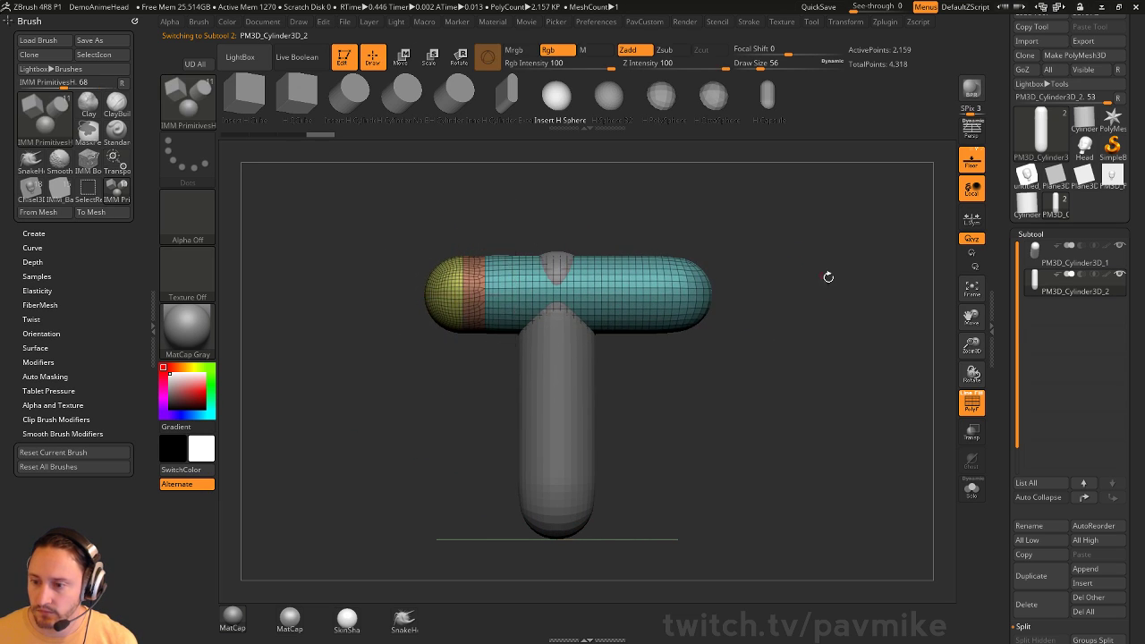
Merge the two capsules into one subtool and try DynaMesh on it at resolution 128
{"action": "left_click_drag", "start_coordinate": [828, 276], "coordinate": [794, 324]}
{"action": "left_click", "coordinate": [1075, 263]}
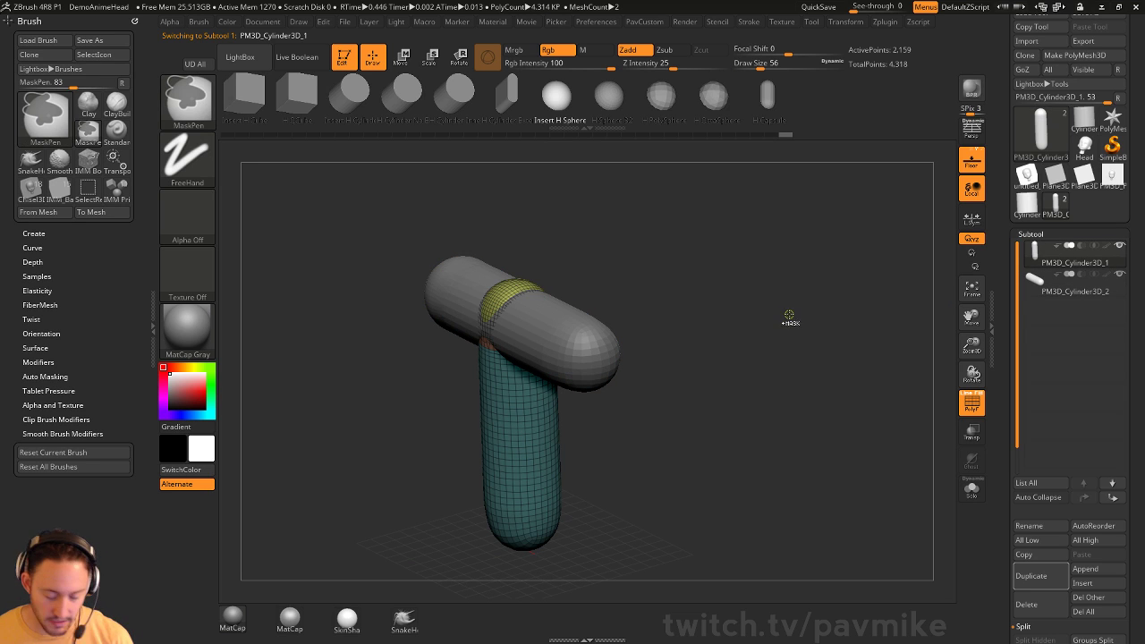
{"action": "key", "text": "ctrl+e"}
{"action": "key", "text": "space"}
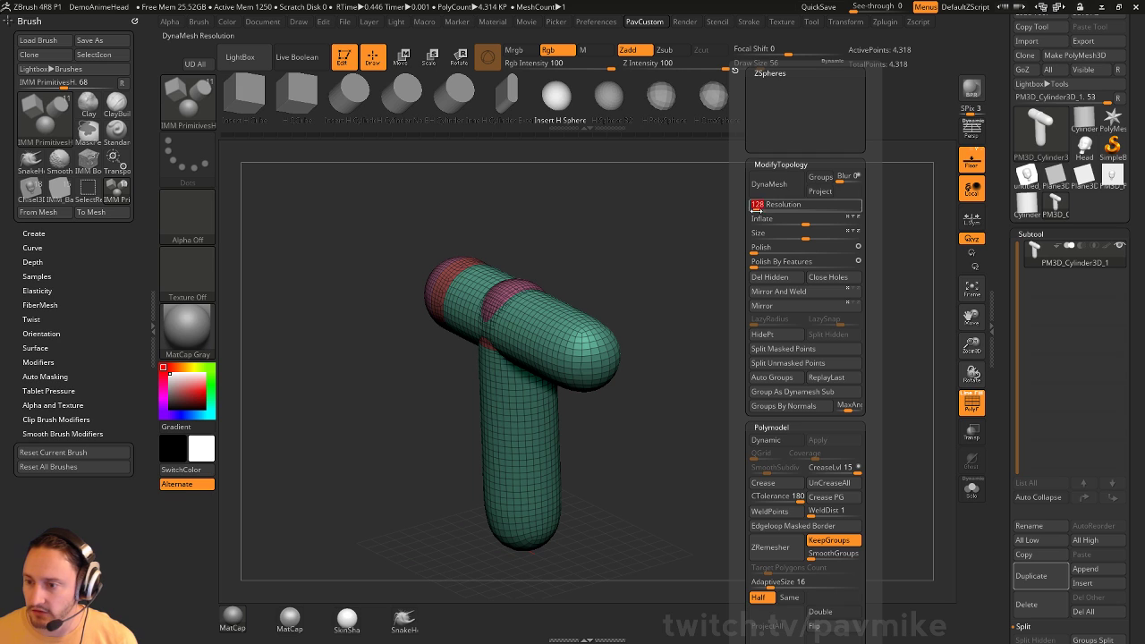
{"action": "left_click", "coordinate": [768, 183]}
{"action": "left_click_drag", "start_coordinate": [771, 284], "coordinate": [807, 272], "text": "shift"}
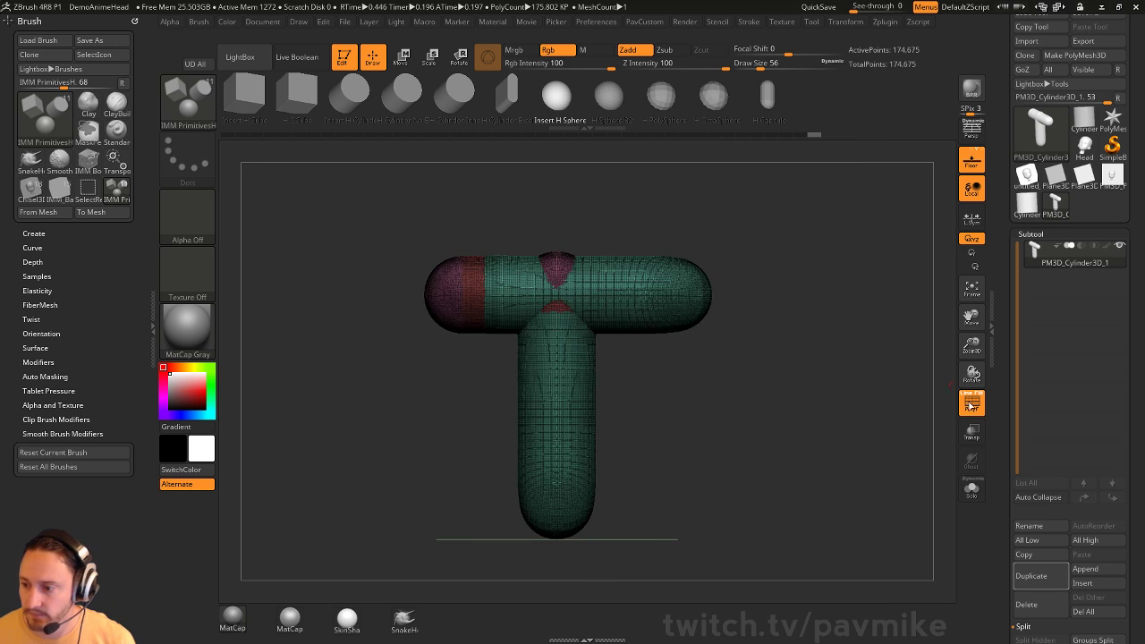
{"action": "key", "text": "shift+f"}
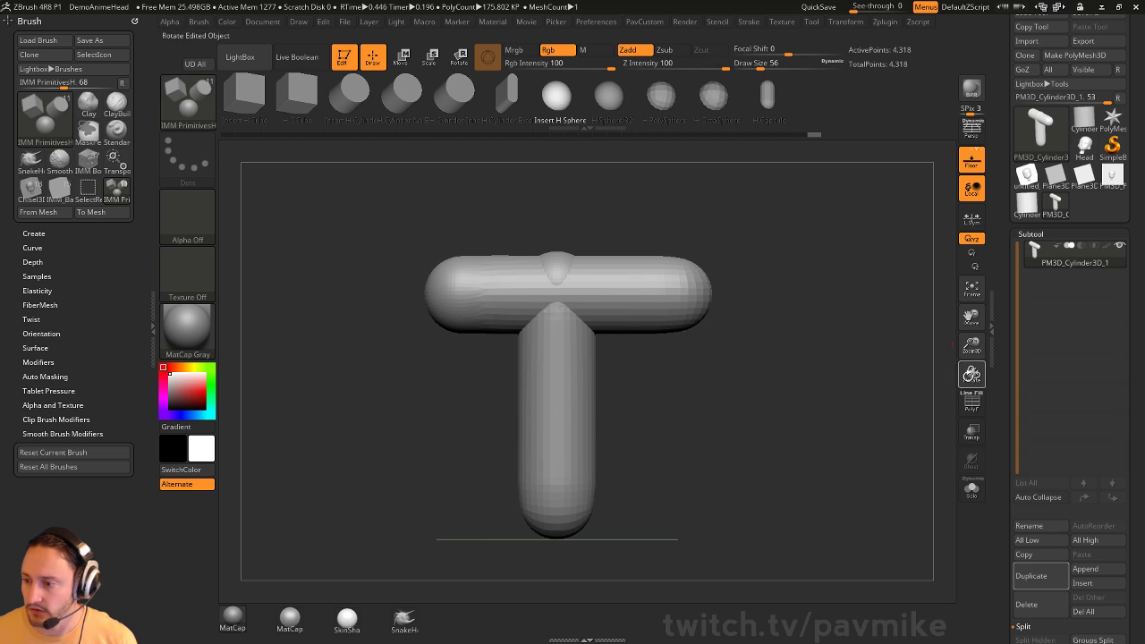
Isolate the horizontal capsule in the merged mesh and split the hidden vertical capsule into its own subtool
{"action": "left_click", "coordinate": [972, 403]}
{"action": "left_click", "coordinate": [664, 296], "text": "ctrl+shift"}
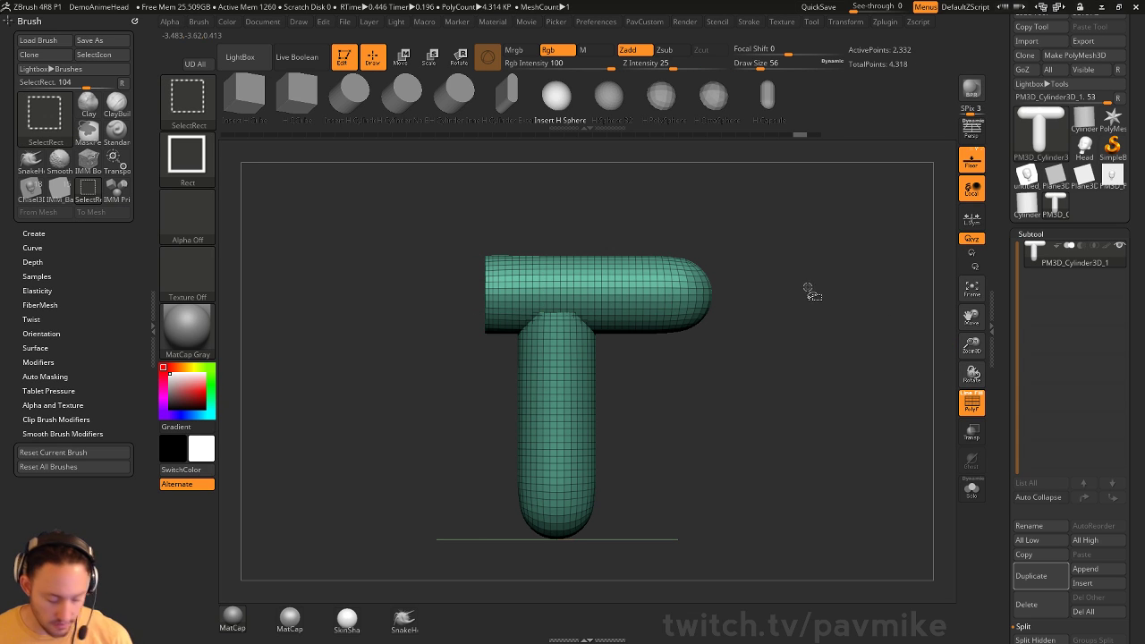
{"action": "left_click", "coordinate": [760, 293], "text": "ctrl+shift"}
{"action": "left_click_drag", "start_coordinate": [735, 245], "coordinate": [671, 344], "text": "ctrl+shift"}
{"action": "key", "text": "ctrl+shift+a"}
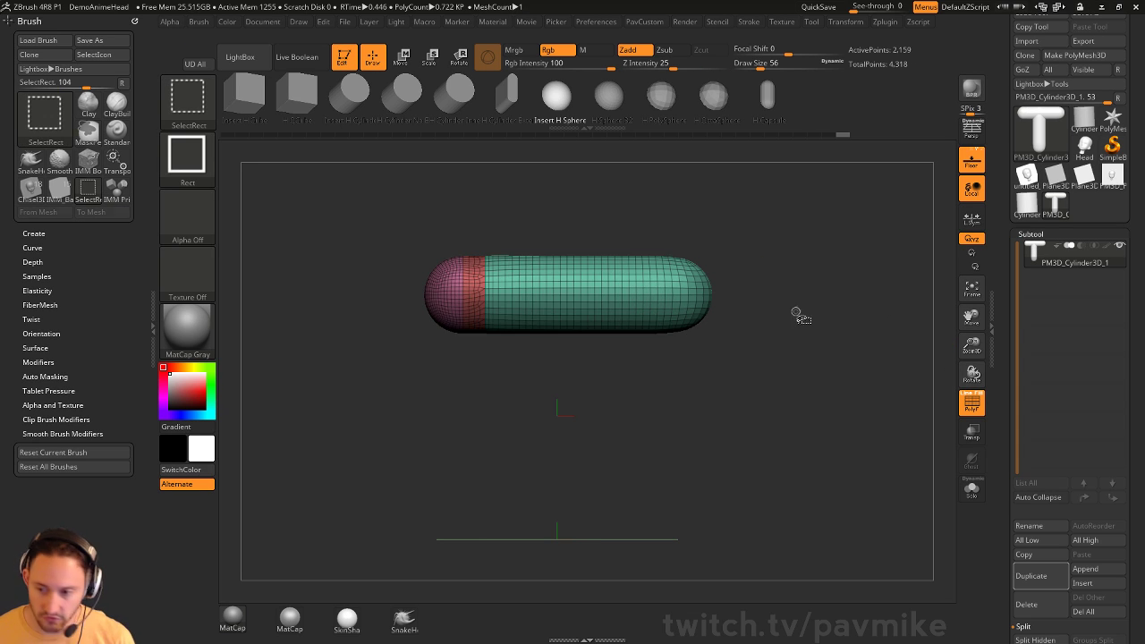
{"action": "key", "text": "space"}
{"action": "left_click", "coordinate": [836, 333]}
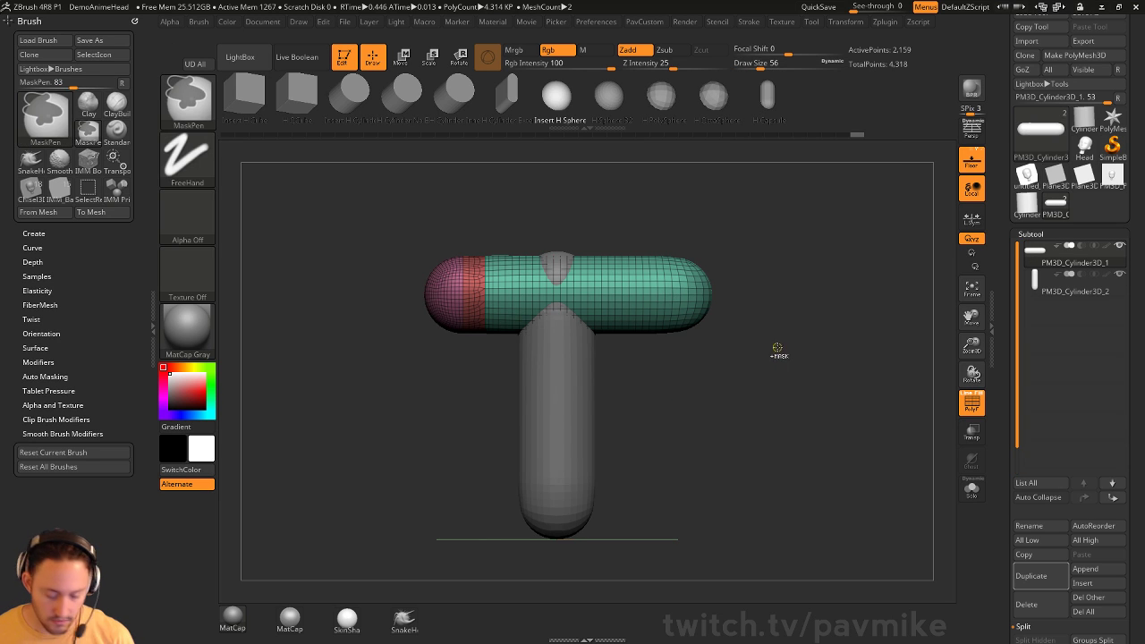
Assign a single polygroup to the horizontal capsule and another to the vertical capsule
{"action": "key", "text": "ctrl+w"}
{"action": "left_click", "coordinate": [558, 368], "text": "alt"}
{"action": "key", "text": "ctrl+w"}
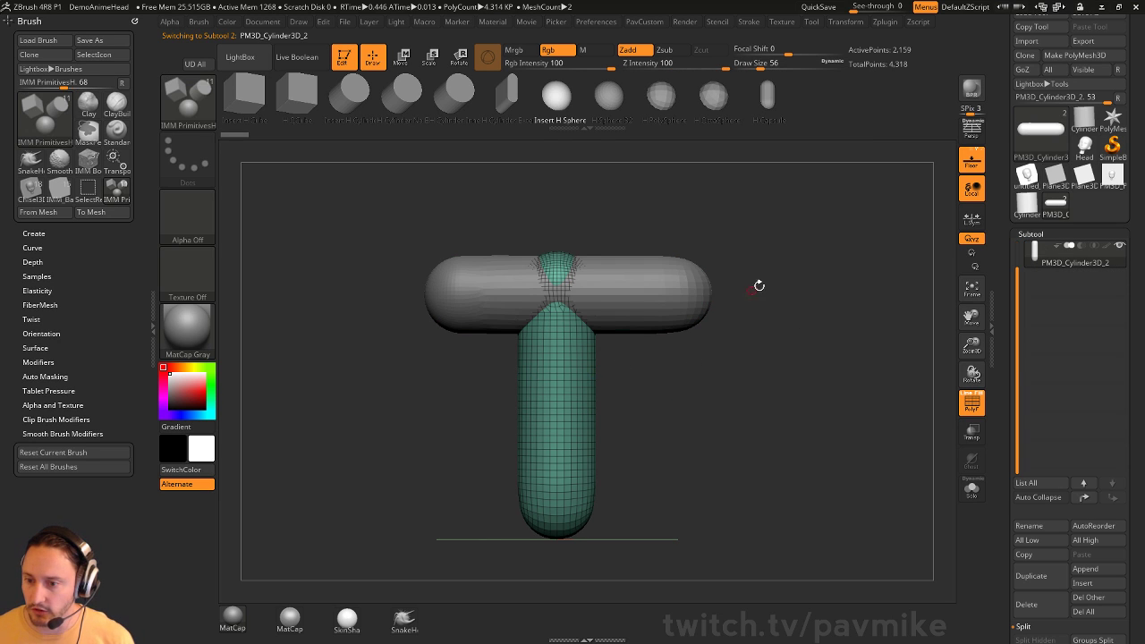
Reset the gizmo orientation on the horizontal capsule and raise it vertically by about 0.34 units
{"action": "left_click_drag", "start_coordinate": [758, 285], "coordinate": [760, 305], "text": "alt"}
{"action": "scroll", "coordinate": [1020, 291], "scroll_direction": "up", "scroll_amount": 2}
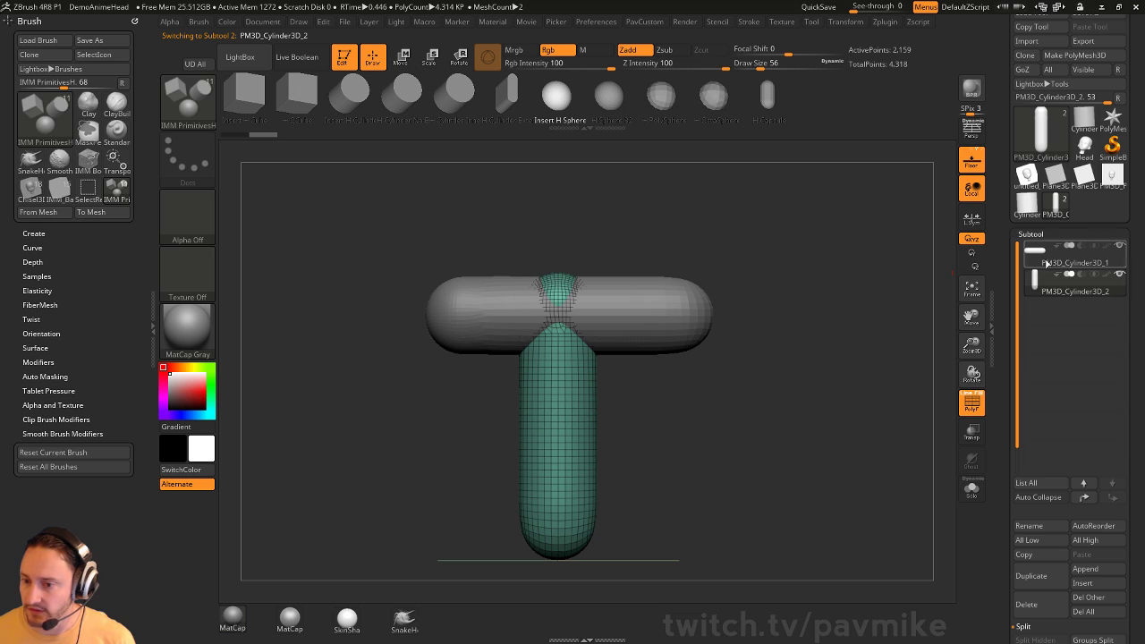
{"action": "key", "text": "w"}
{"action": "left_click_drag", "start_coordinate": [597, 262], "coordinate": [597, 264]}
{"action": "key", "text": "q"}
{"action": "left_click", "coordinate": [682, 282], "text": "alt"}
{"action": "key", "text": "w"}
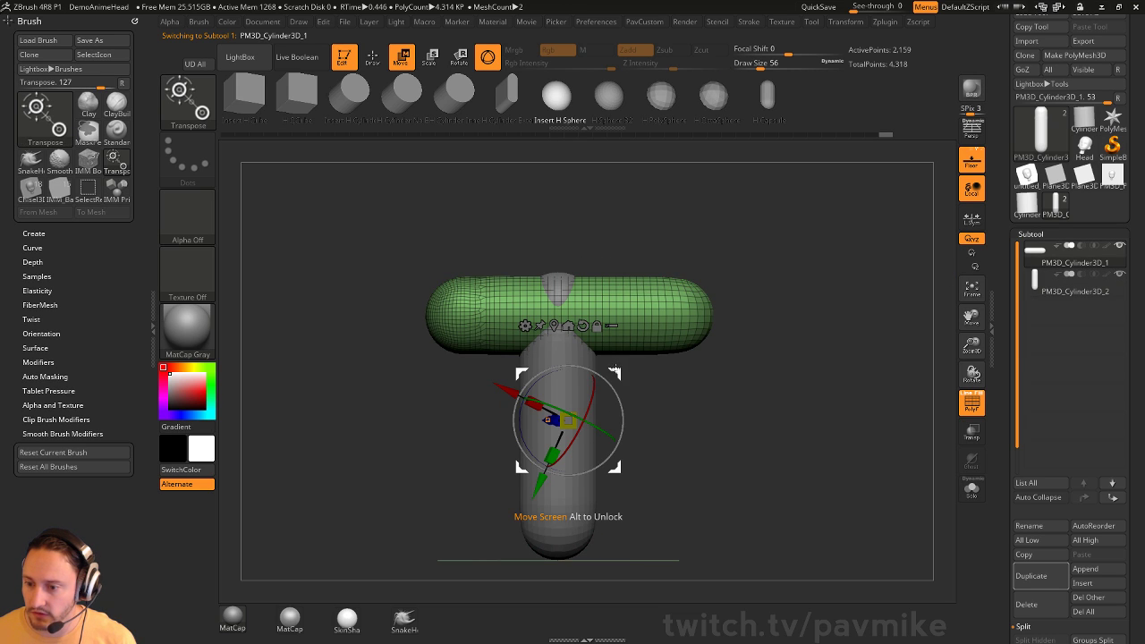
{"action": "left_click", "coordinate": [583, 326]}
{"action": "left_click_drag", "start_coordinate": [568, 344], "coordinate": [568, 330]}
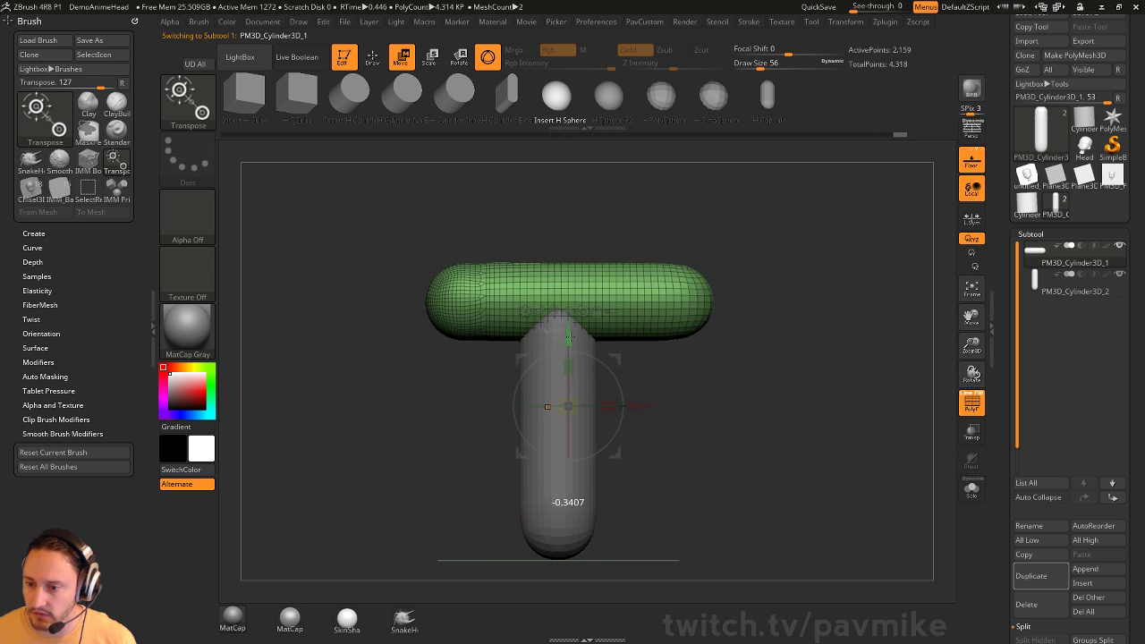
Apply Mirror And Weld to the horizontal capsule to make its two rounded ends symmetrical
{"action": "key", "text": "q"}
{"action": "key", "text": "space"}
{"action": "left_click", "coordinate": [771, 363]}
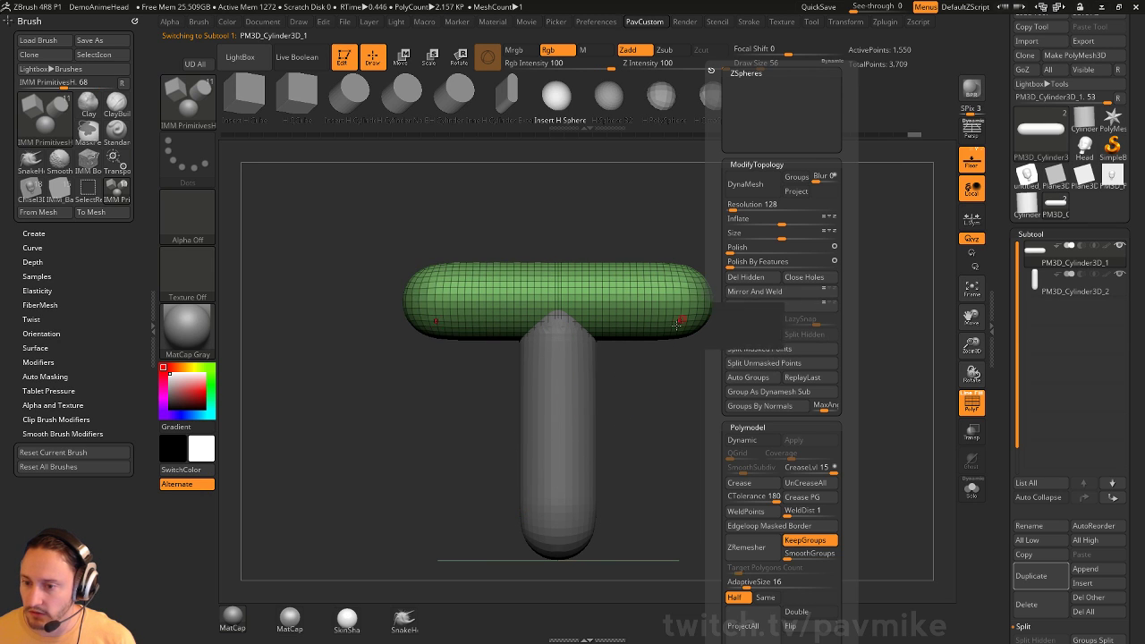
{"action": "mouse_move", "coordinate": [773, 354]}
{"action": "left_mouse_down"}
{"action": "mouse_move", "coordinate": [775, 333]}
{"action": "mouse_move", "coordinate": [780, 371]}
{"action": "left_mouse_up"}
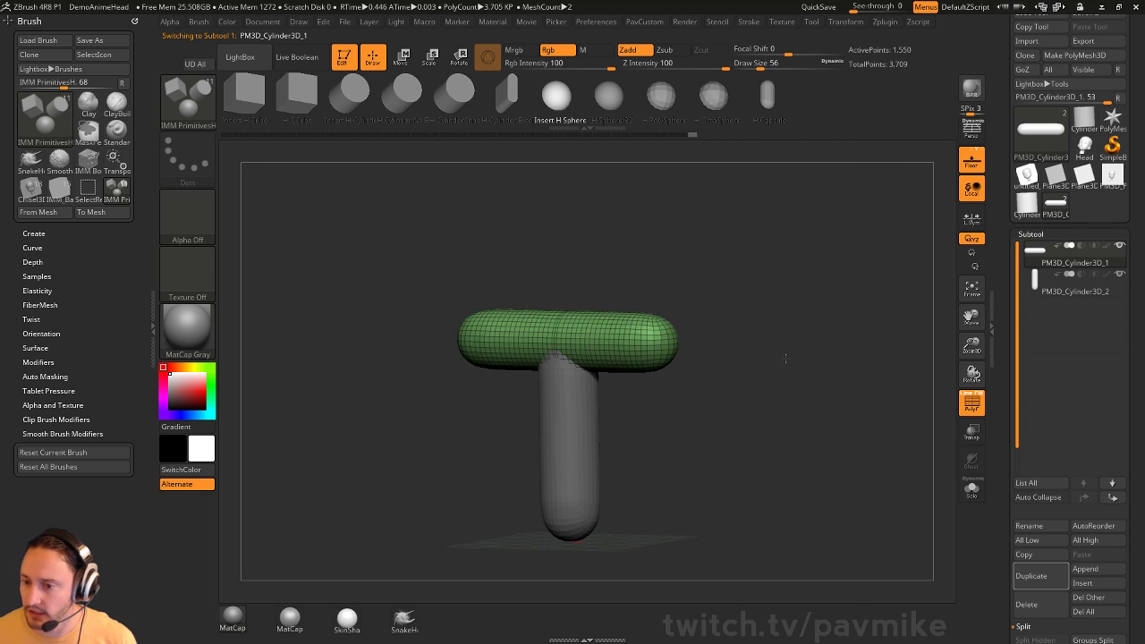
Duplicate the vertical capsule and move the copy above the crossbar, overlapping the upper side of its left half
{"action": "left_click", "coordinate": [567, 433], "text": "alt"}
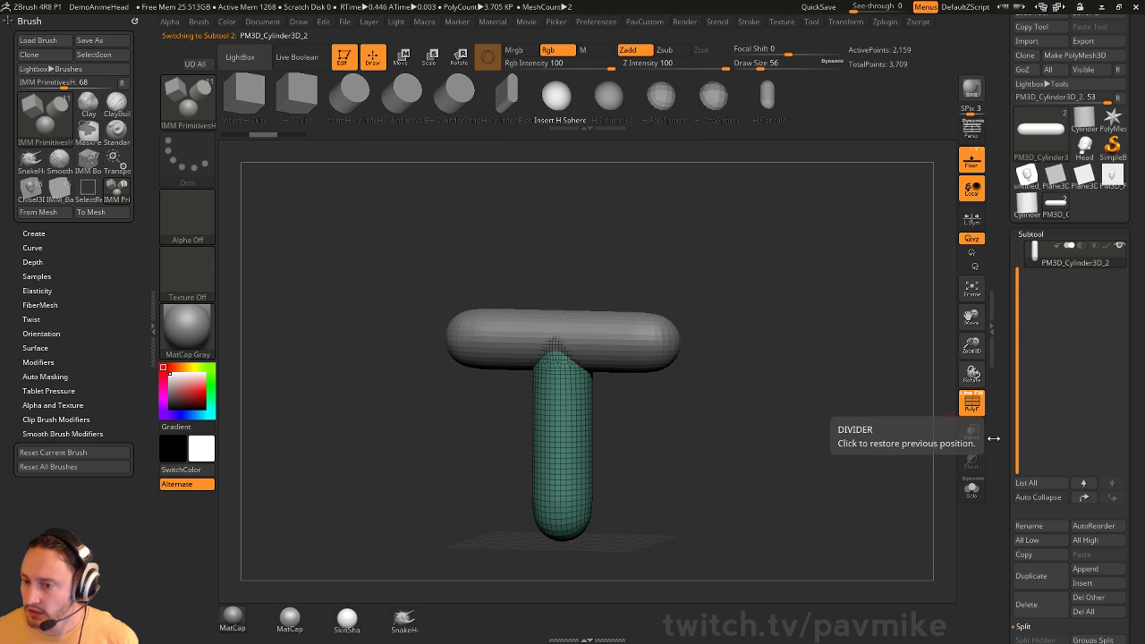
{"action": "left_click", "coordinate": [1039, 583]}
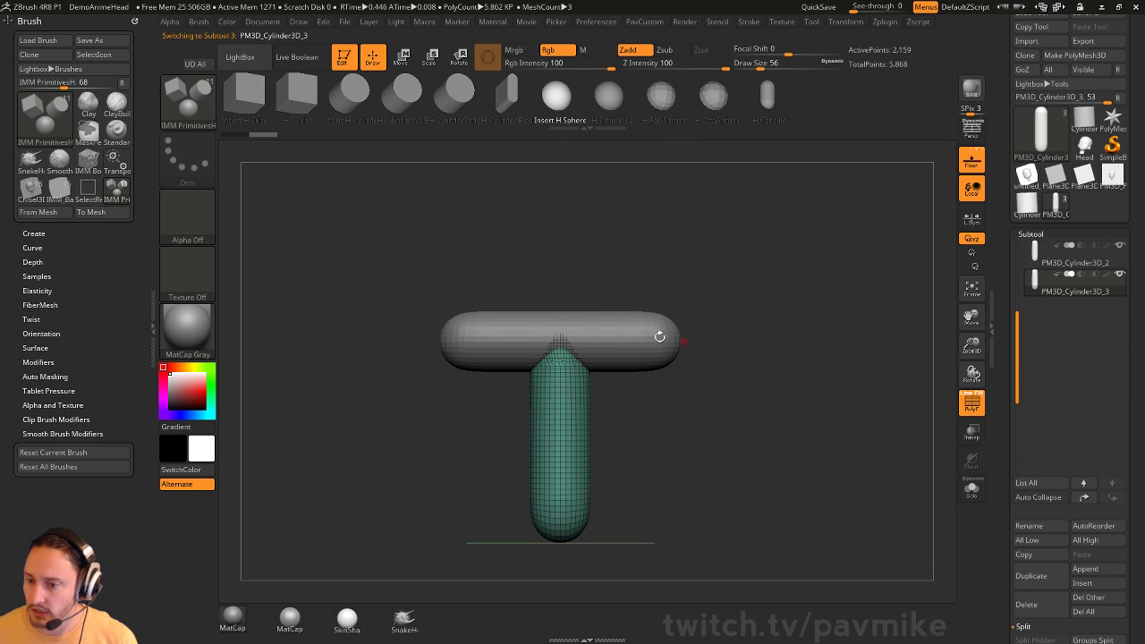
{"action": "key", "text": "w"}
{"action": "left_click", "coordinate": [664, 247]}
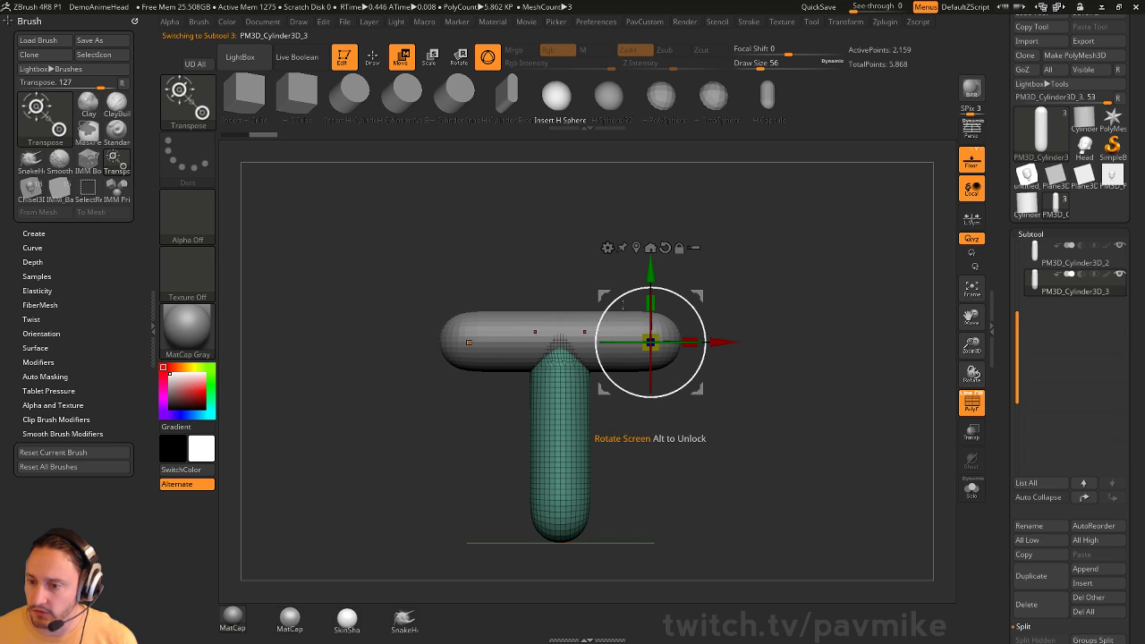
{"action": "left_click_drag", "start_coordinate": [651, 268], "coordinate": [660, 84]}
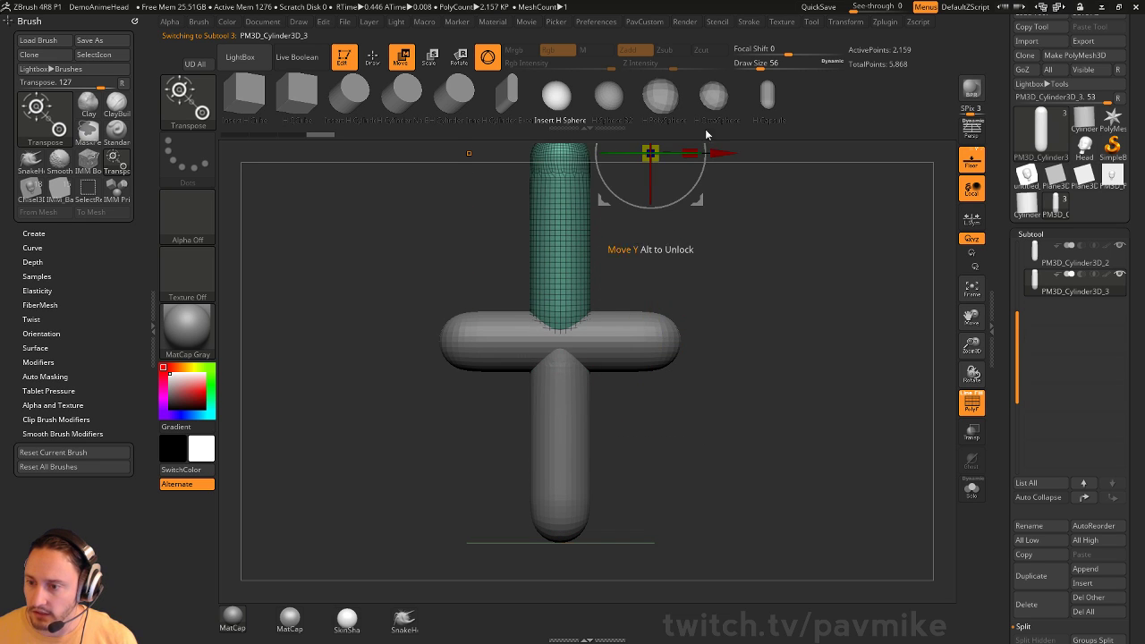
{"action": "left_click_drag", "start_coordinate": [751, 202], "coordinate": [734, 286], "text": "alt"}
{"action": "mouse_move", "coordinate": [684, 190]}
{"action": "left_mouse_down"}
{"action": "mouse_move", "coordinate": [730, 189]}
{"action": "mouse_move", "coordinate": [630, 189]}
{"action": "left_mouse_up"}
{"action": "key", "text": "ctrl+z"}
{"action": "key", "text": "q"}
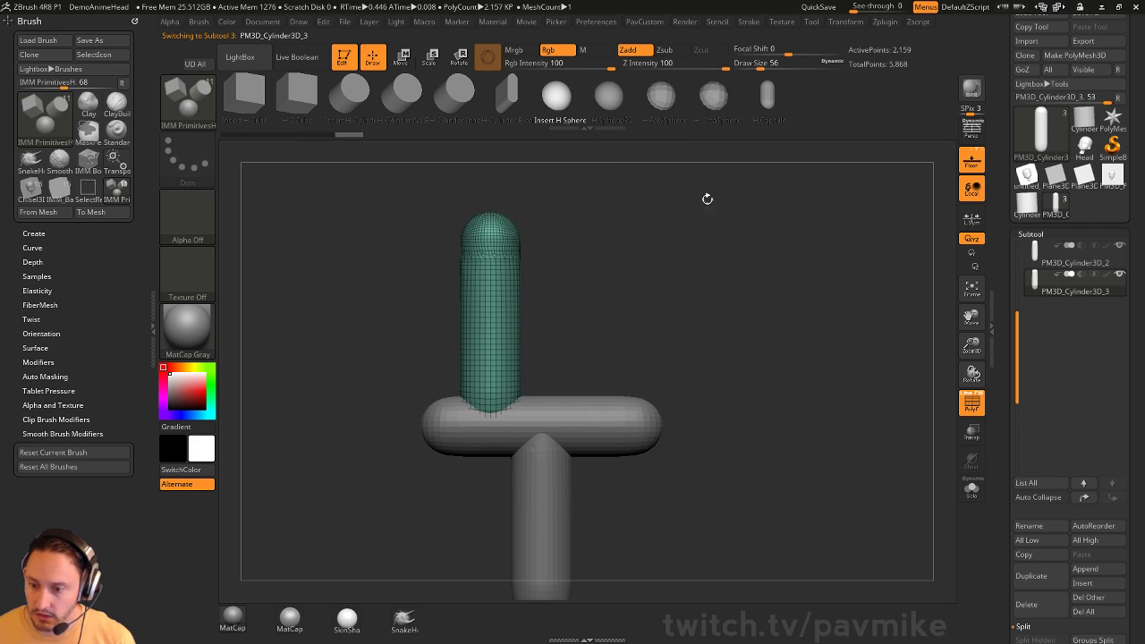
Apply Mirror And Weld to the raised capsule to add a matching one over the crossbar's right half
{"action": "key", "text": "1"}
{"action": "left_click", "coordinate": [782, 292]}
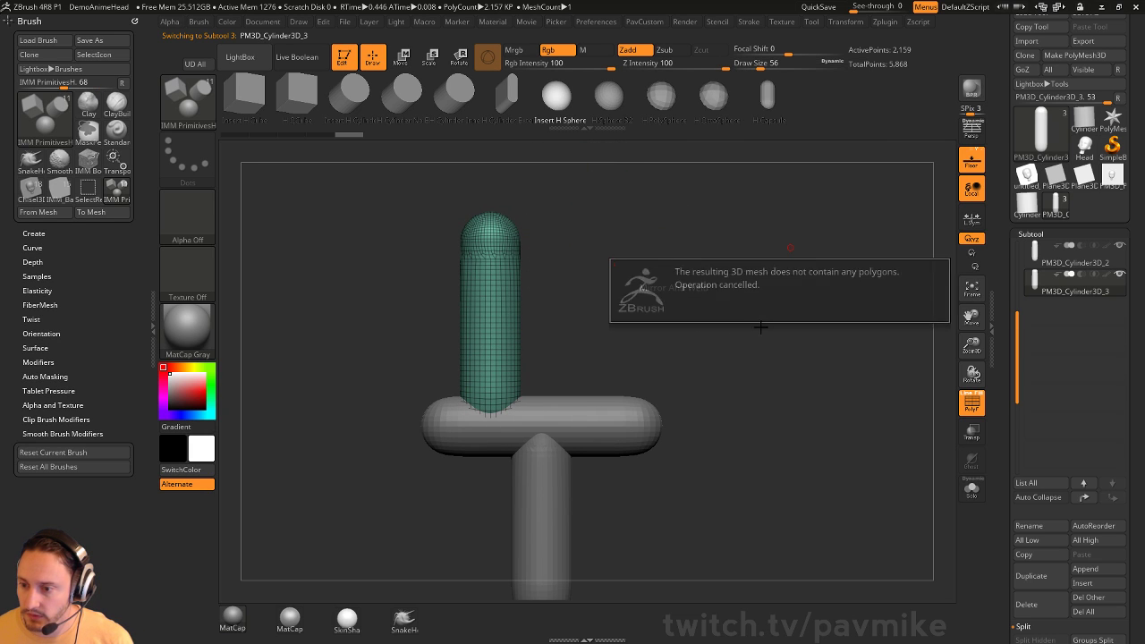
{"action": "left_click", "coordinate": [781, 306]}
{"action": "left_click", "coordinate": [760, 294]}
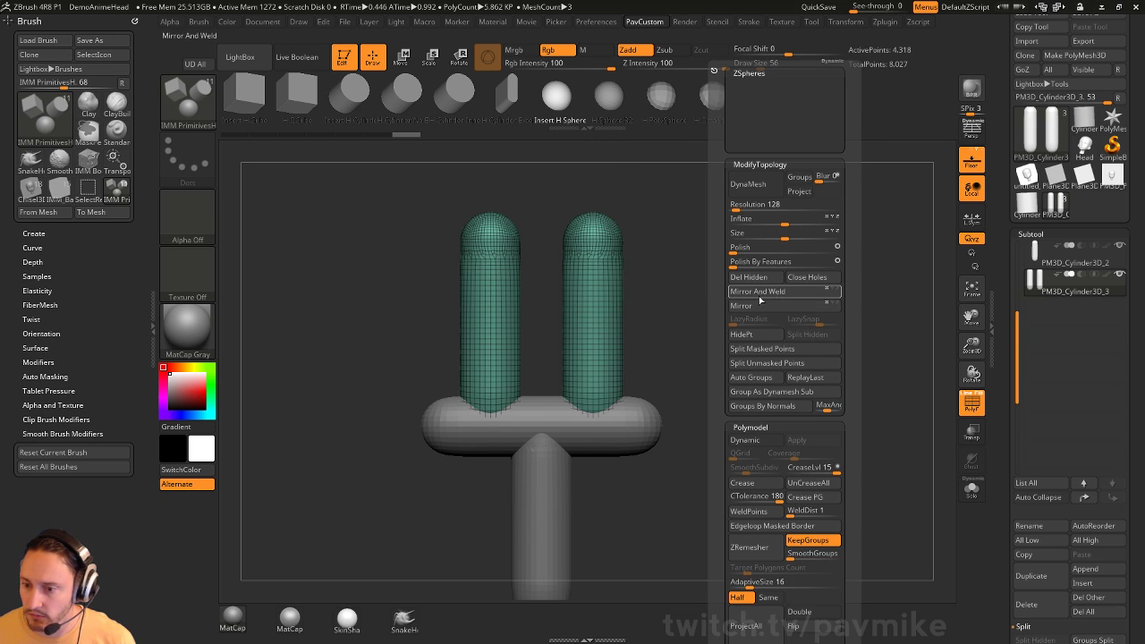
{"action": "left_click_drag", "start_coordinate": [717, 318], "coordinate": [757, 279]}
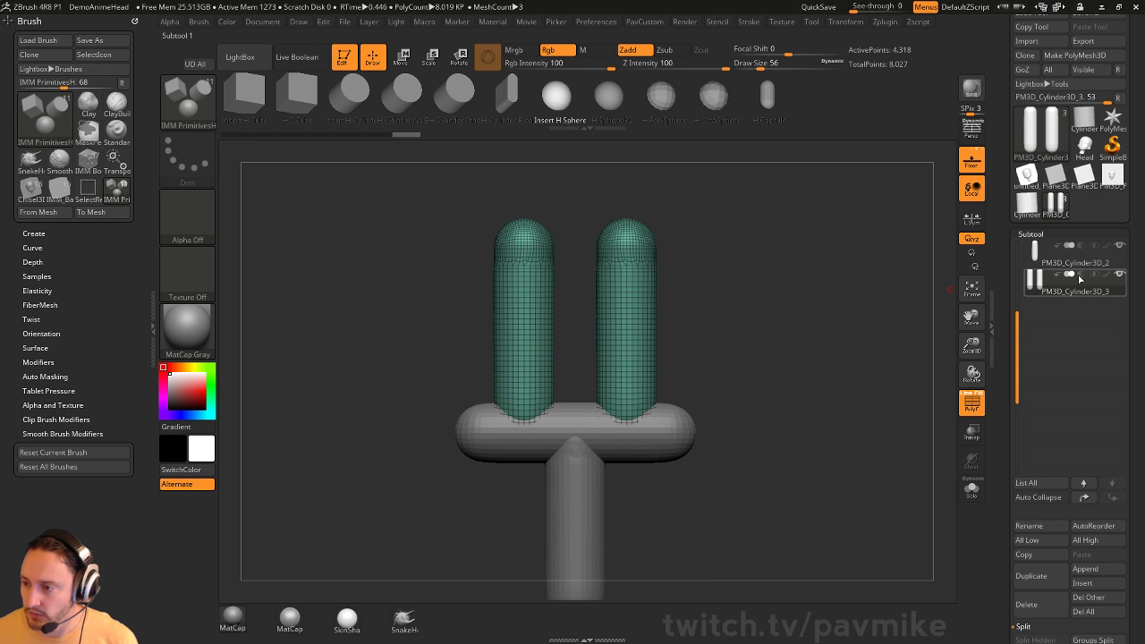
Set the paired-capsule subtool to subtraction, enable Live Boolean and hide the polyframe to preview the cutouts
{"action": "left_click_drag", "start_coordinate": [1024, 324], "coordinate": [1016, 249]}
{"action": "key", "text": "ctrl+shift+b"}
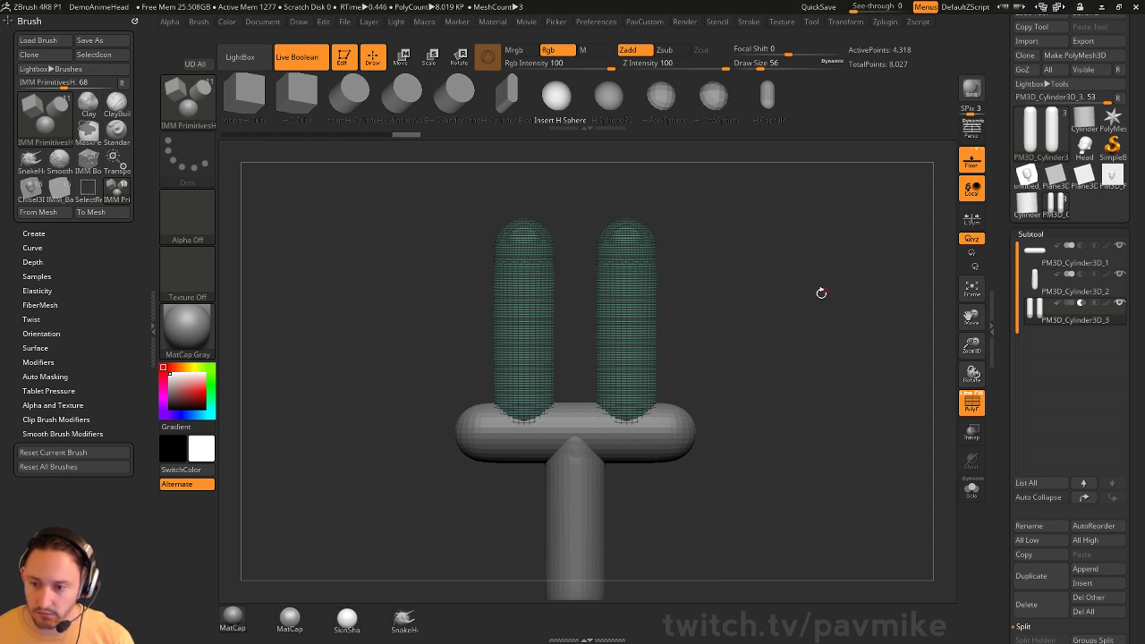
{"action": "left_click_drag", "start_coordinate": [872, 357], "coordinate": [858, 394]}
{"action": "left_click_drag", "start_coordinate": [705, 302], "coordinate": [730, 339]}
{"action": "left_click", "coordinate": [971, 403]}
{"action": "left_click_drag", "start_coordinate": [894, 378], "coordinate": [885, 402], "text": "alt"}
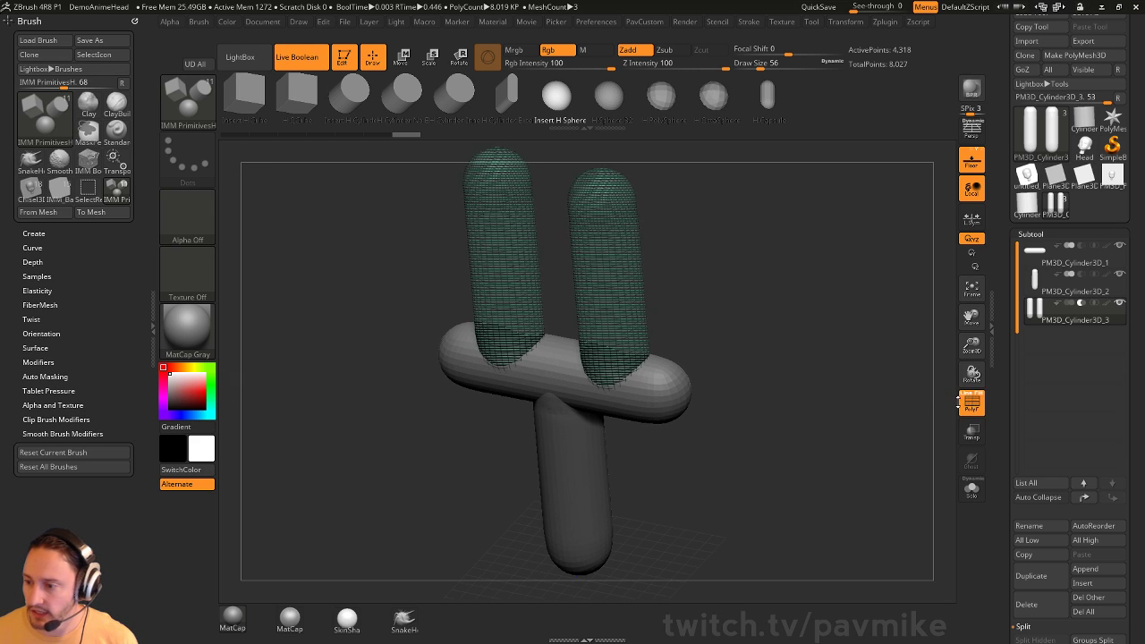
{"action": "left_click", "coordinate": [962, 402]}
Make a boolean mesh from the three subtools and switch to the resulting UMesh tool
{"action": "left_click_drag", "start_coordinate": [1011, 410], "coordinate": [1011, 56]}
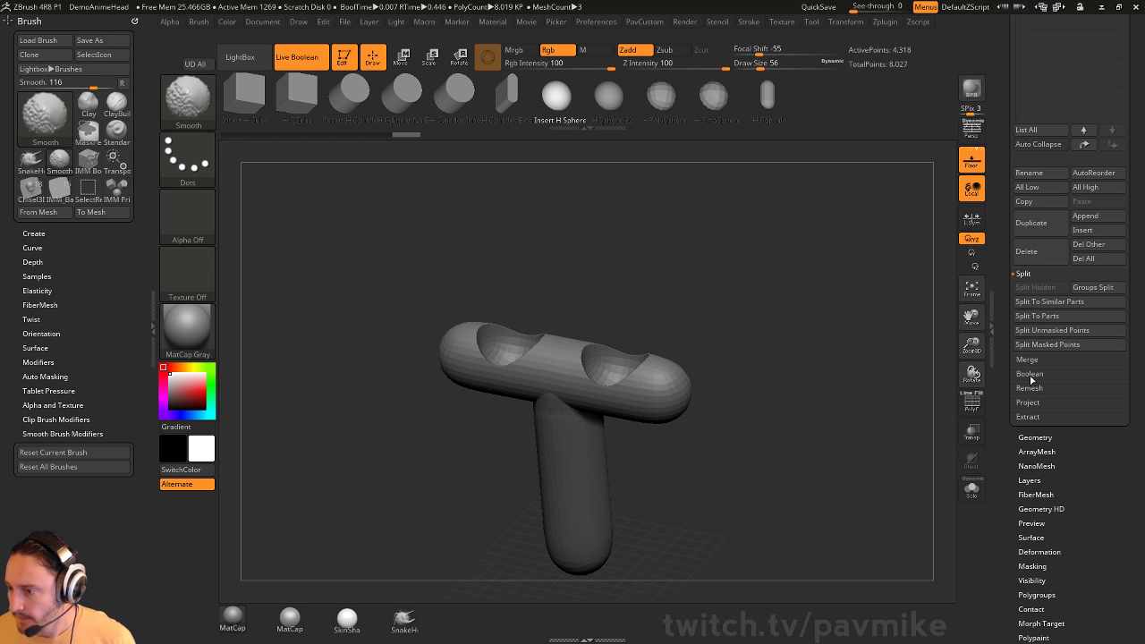
{"action": "left_click", "coordinate": [1030, 373]}
{"action": "left_click", "coordinate": [1055, 387]}
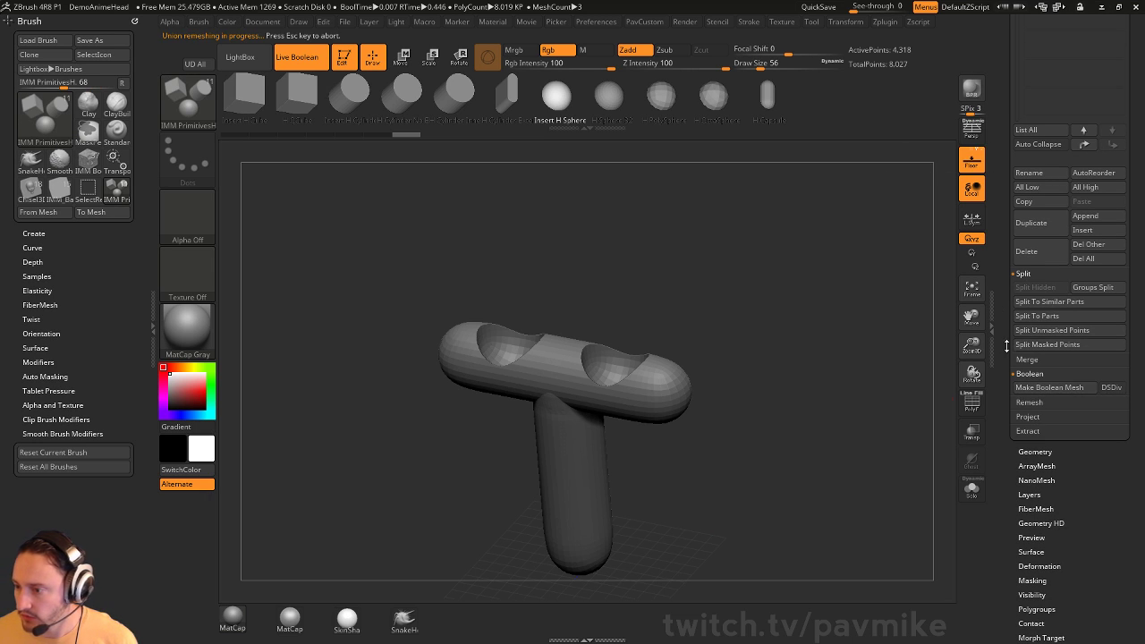
{"action": "left_click", "coordinate": [1061, 236]}
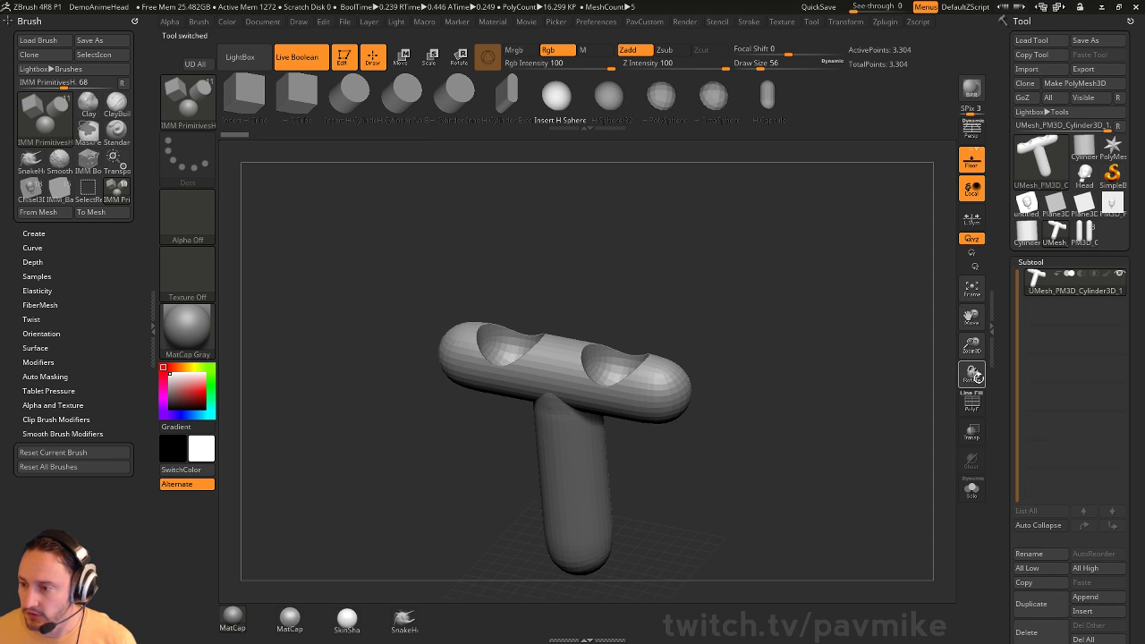
Run ZRemesher on the boolean mesh with KeepGroups on, and leave the polyframe hidden on the remeshed T shape
{"action": "left_click", "coordinate": [971, 402]}
{"action": "left_click_drag", "start_coordinate": [863, 379], "coordinate": [840, 346]}
{"action": "key", "text": "space"}
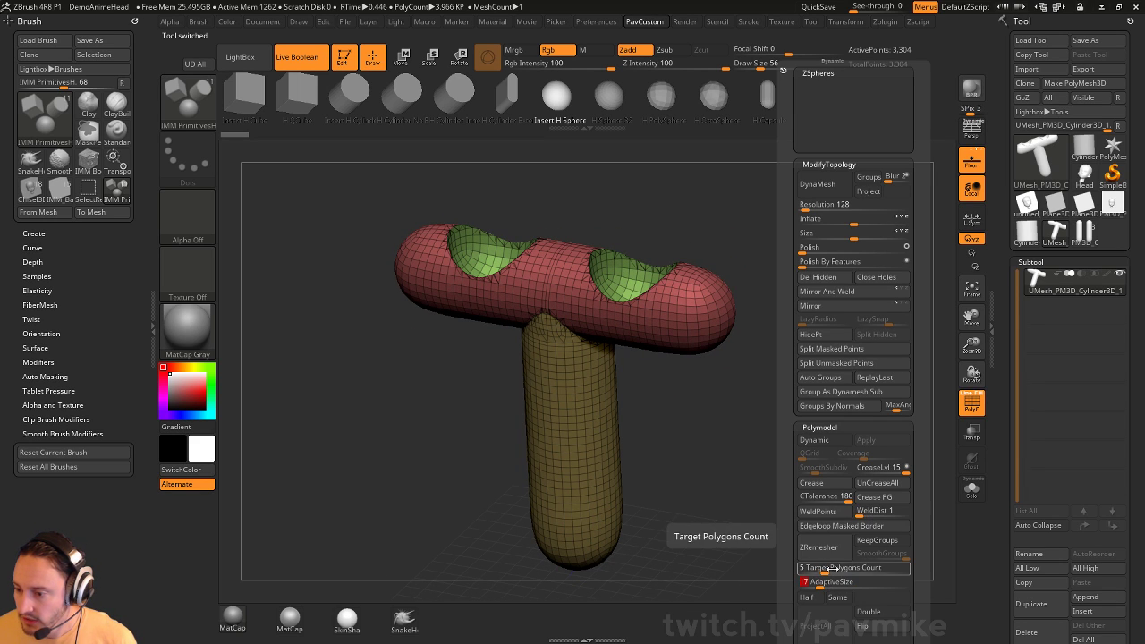
{"action": "left_click", "coordinate": [875, 541]}
{"action": "left_click", "coordinate": [836, 548]}
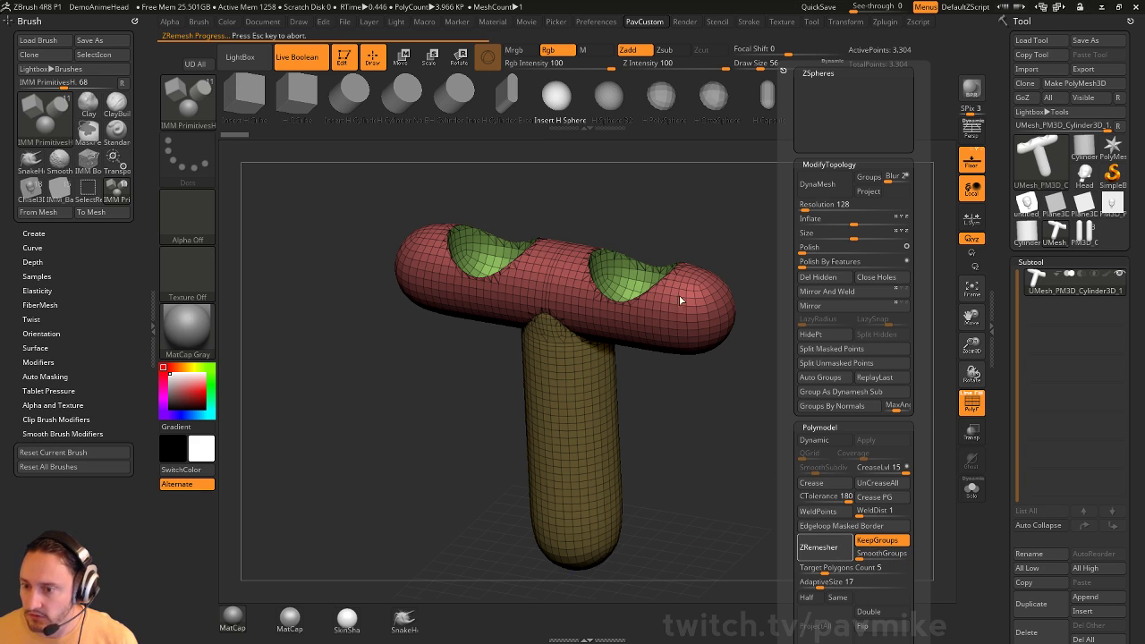
{"action": "left_click_drag", "start_coordinate": [823, 299], "coordinate": [804, 428]}
{"action": "left_click", "coordinate": [971, 402]}
{"action": "left_click", "coordinate": [969, 402]}
{"action": "left_click", "coordinate": [968, 401]}
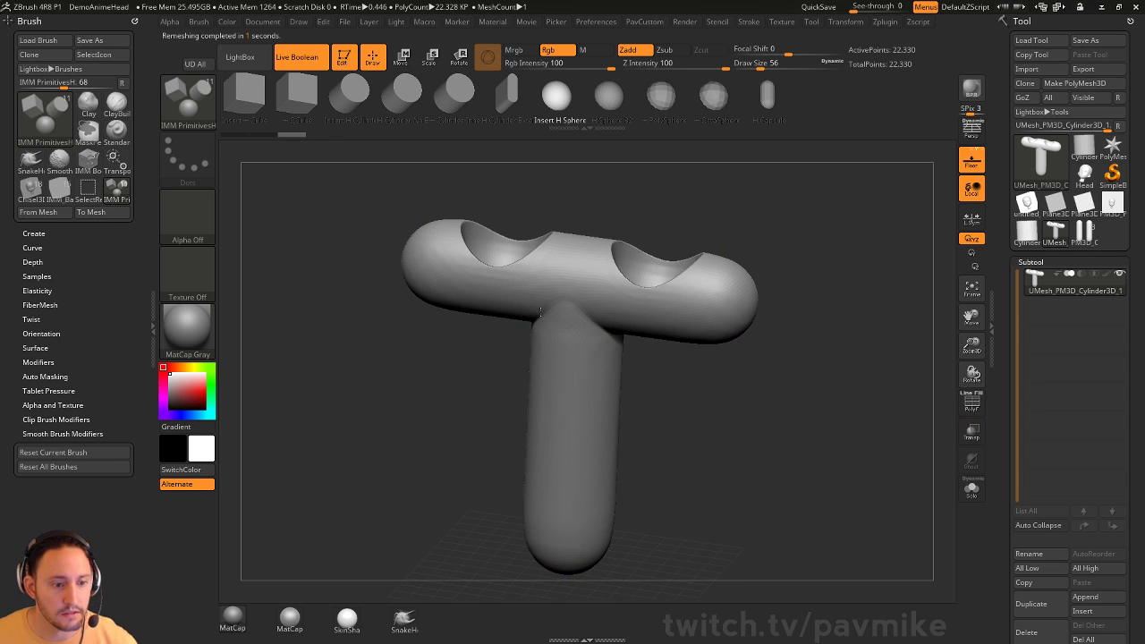